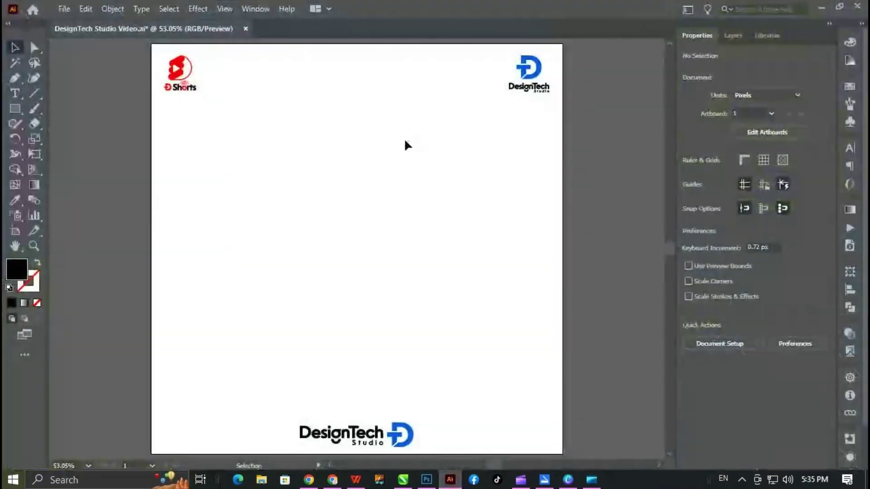
- Type the centred lines 'Create A logo', 'MK' and 'Builder & Developers' as one enlarged text block
key("t")
left_click(298, 153)
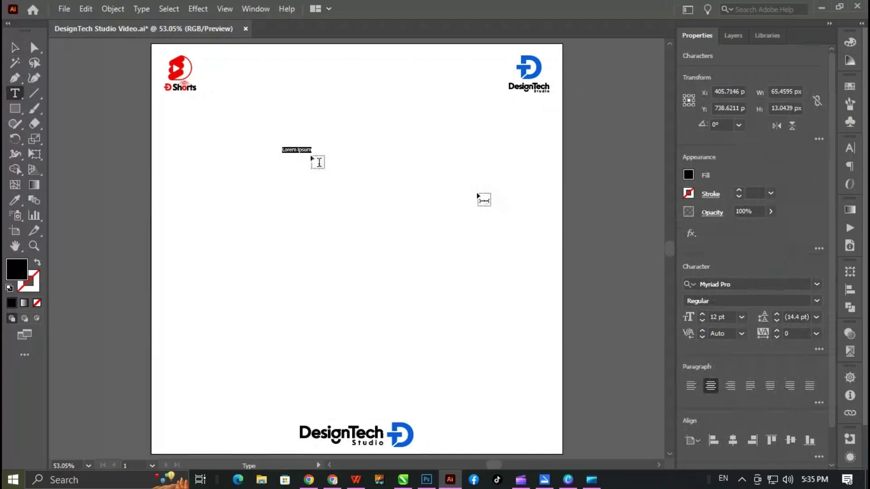
type("Create A")
left_click_drag(302, 156, 308, 160)
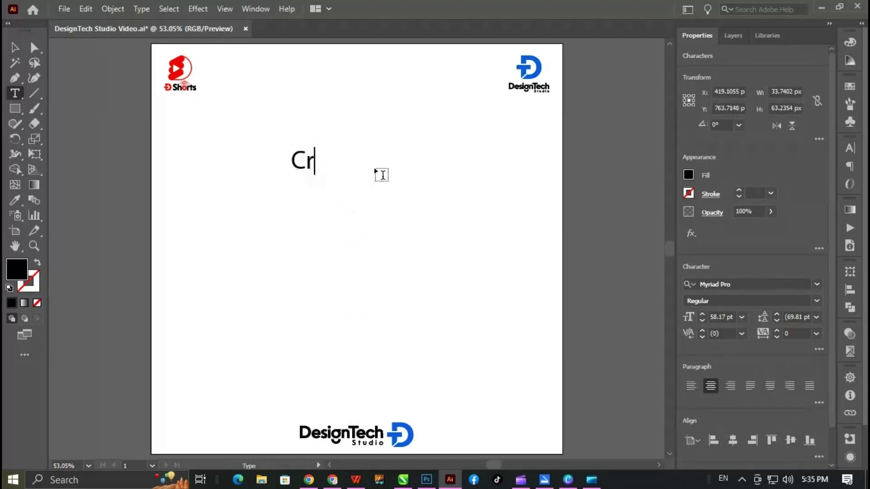
type("eate A logo")
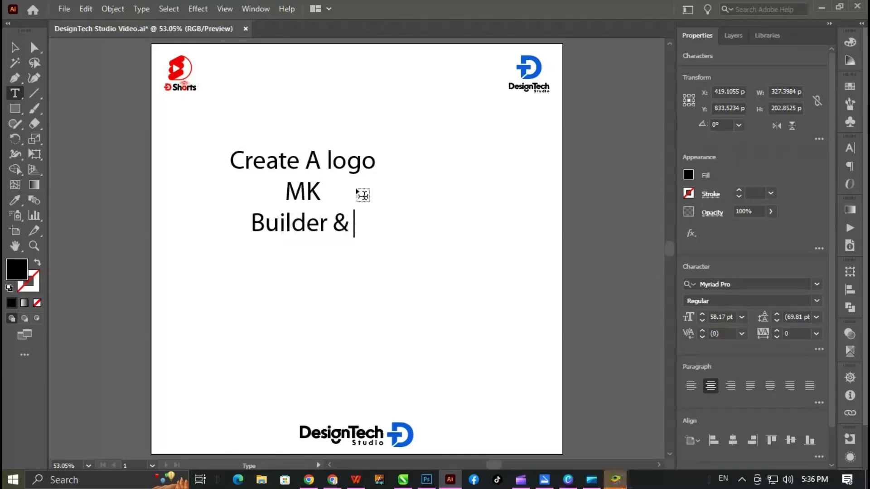
type("Developer")
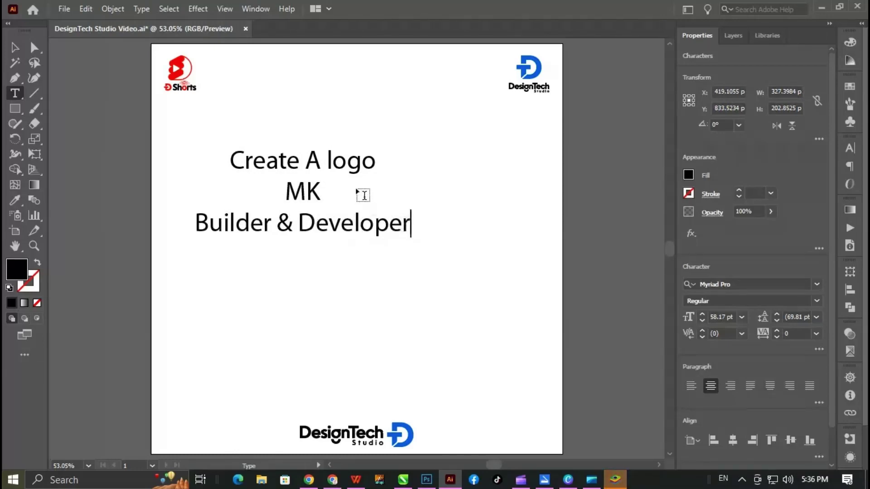
type("s")
left_click(15, 47)
- Move the title up and split 'Create A logo' off into its own text object
left_click_drag(318, 170, 368, 119)
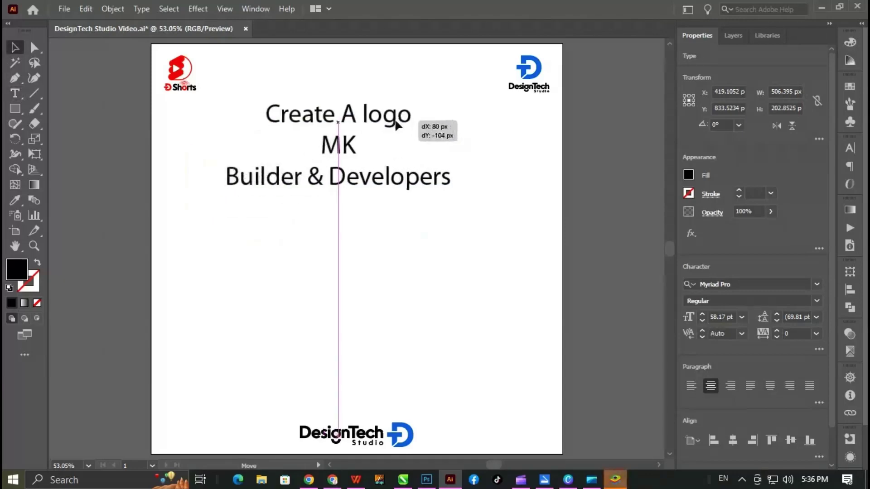
double_click(364, 117)
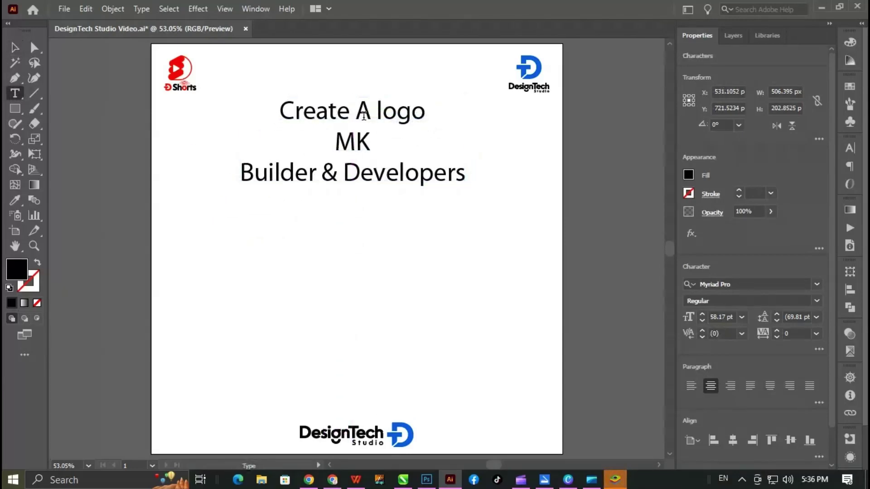
triple_click(282, 111)
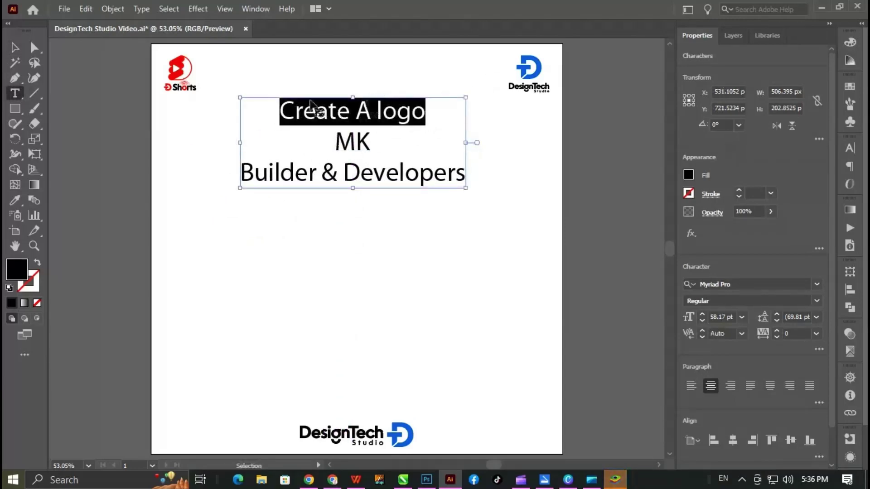
key("ctrl+x")
key("Escape")
key("ctrl+v")
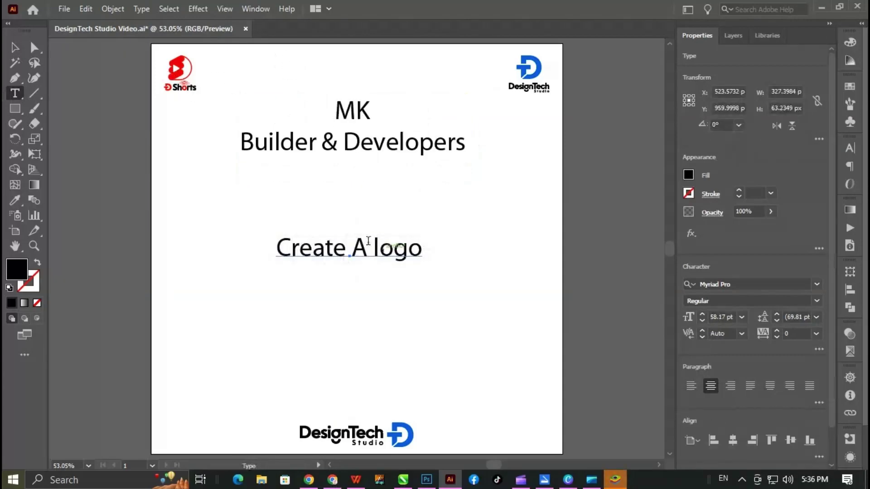
- Make 'Create A logo' bold and enlarge it as the heading
triple_click(368, 241)
left_click(816, 301)
left_click(755, 232)
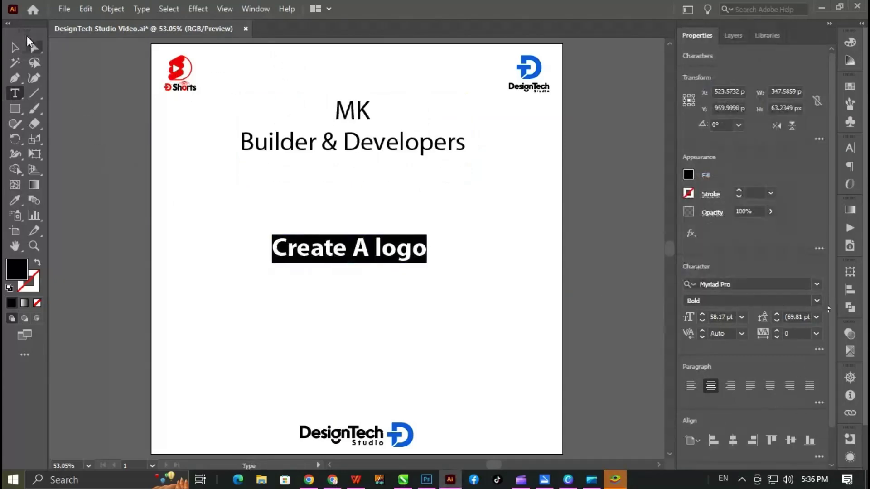
key("Escape")
mouse_move(376, 162)
left_mouse_down()
mouse_move(401, 350)
mouse_move(416, 87)
mouse_move(446, 95)
left_mouse_up()
left_click(401, 98)
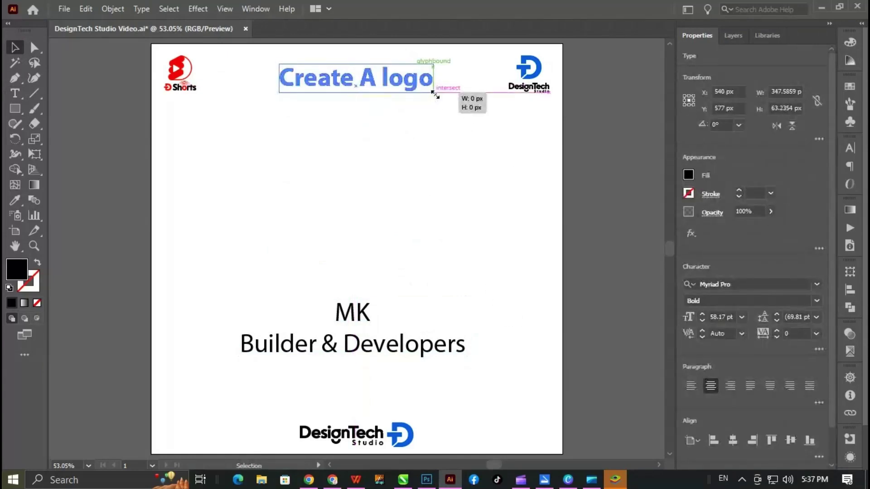
- Join 'MK' and 'Builder & Developers' on one line and place it under the heading
left_click_drag(361, 331, 356, 325)
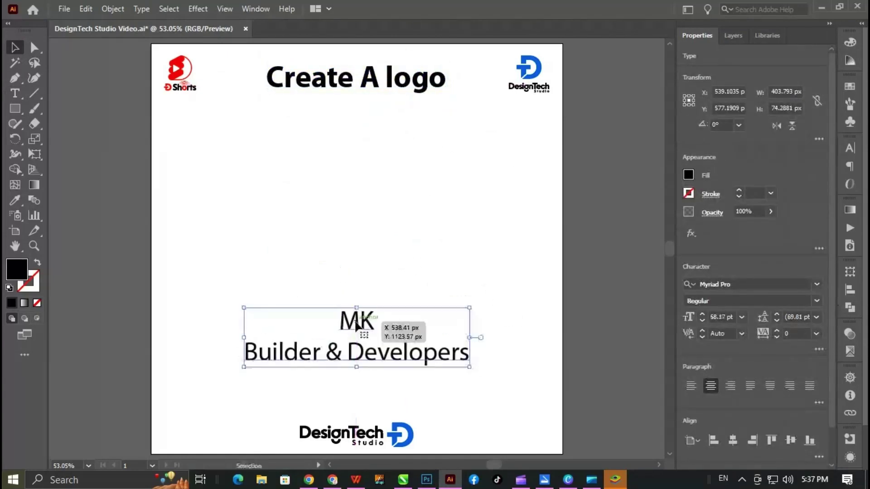
double_click(243, 352)
key("BackSpace")
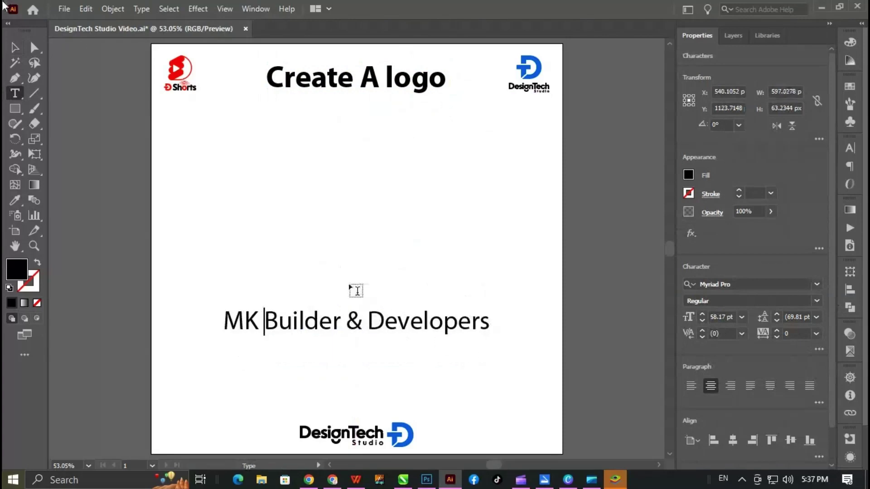
key("Escape")
left_click_drag(368, 299, 389, 91)
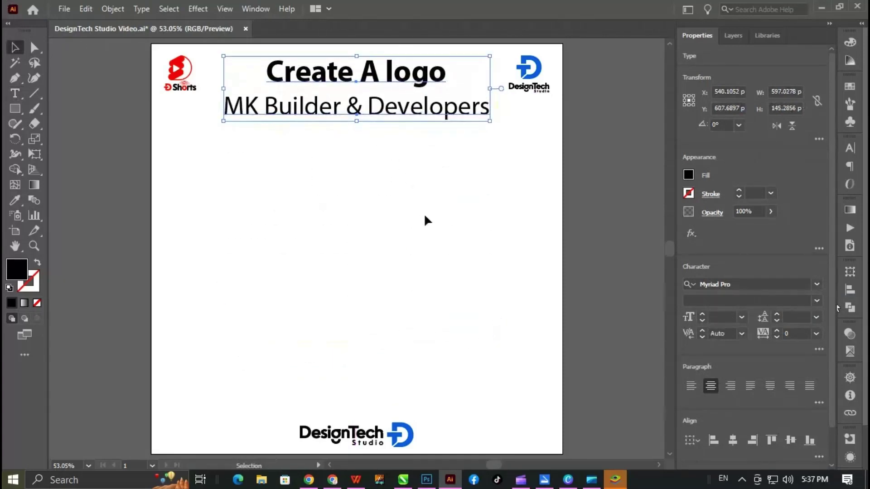
left_click(414, 232)
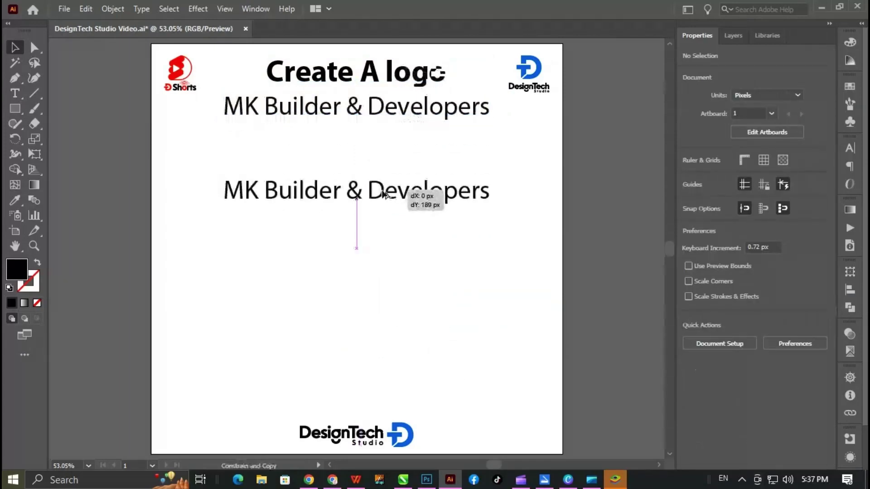
- Alt-drag a copy of the tagline lower on the page and retype its text
left_click_drag(368, 108, 367, 193)
triple_click(453, 192)
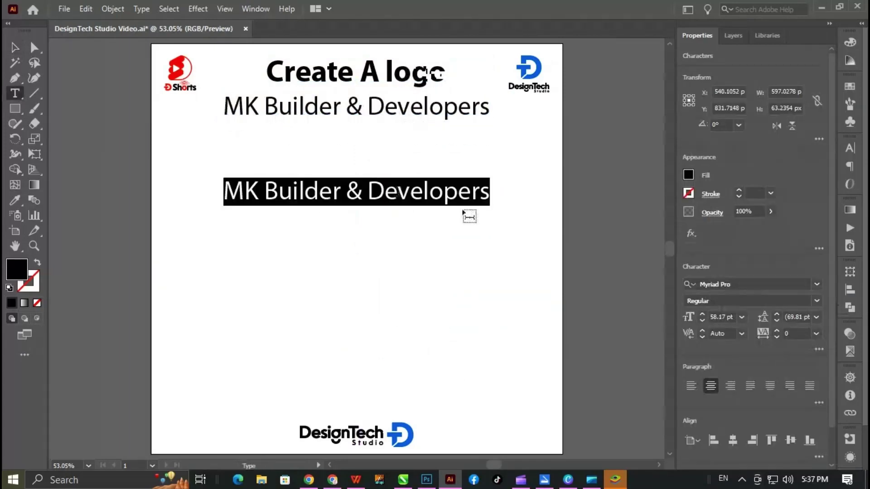
type("F")
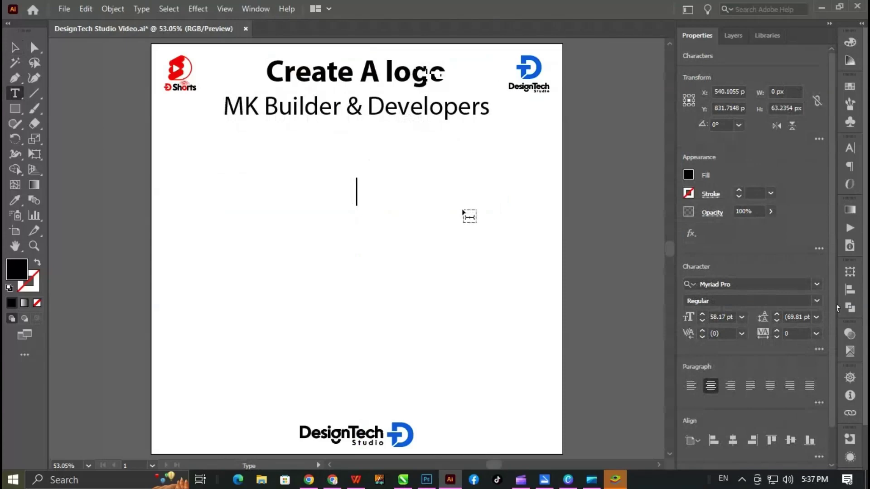
type("MK")
- Try the Vidaloka font on the copy and move it, then undo the font change and copy
left_click(743, 286)
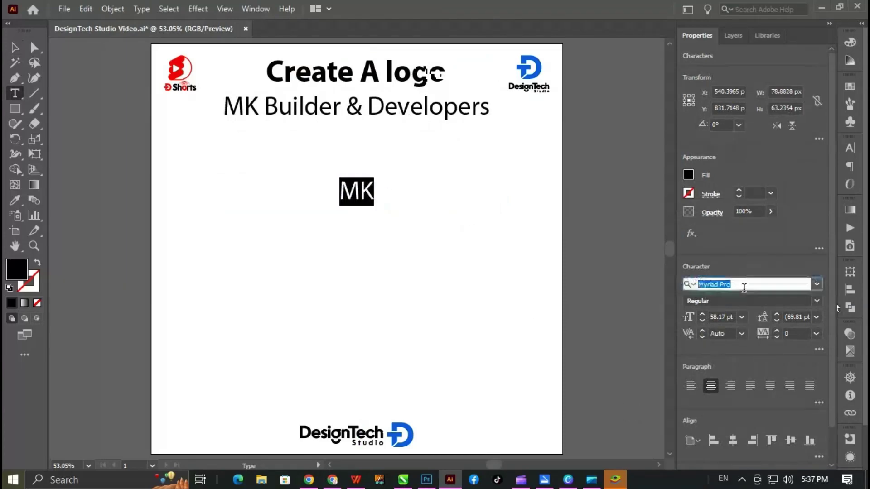
type("vid")
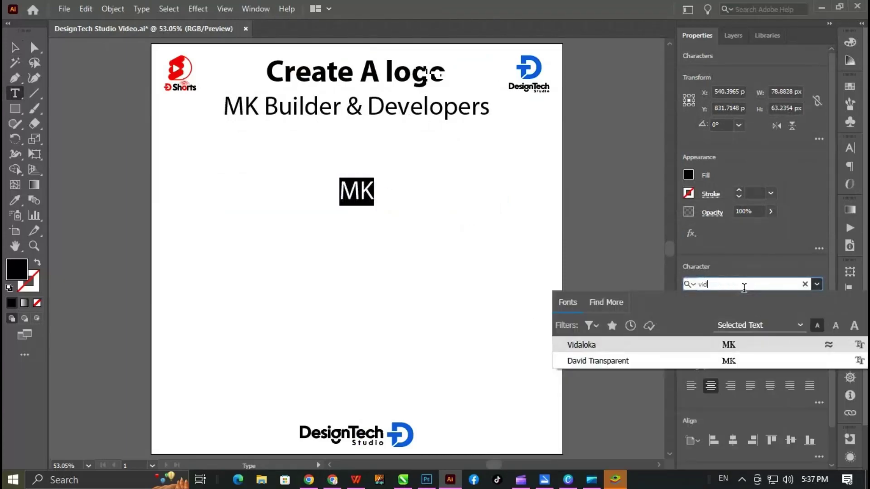
left_click(726, 347)
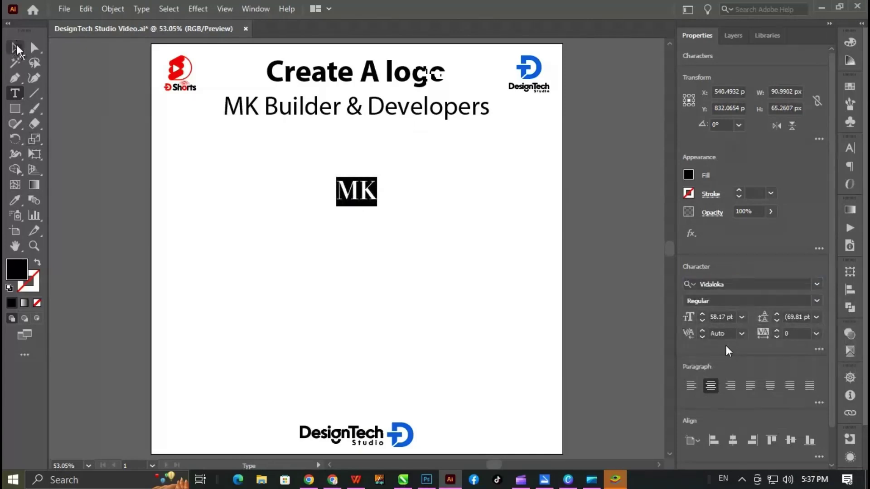
key("Escape")
mouse_move(374, 202)
left_mouse_down()
mouse_move(359, 209)
mouse_move(363, 178)
mouse_move(246, 178)
mouse_move(305, 178)
left_mouse_up()
key("ctrl+z")
key("ctrl+z")
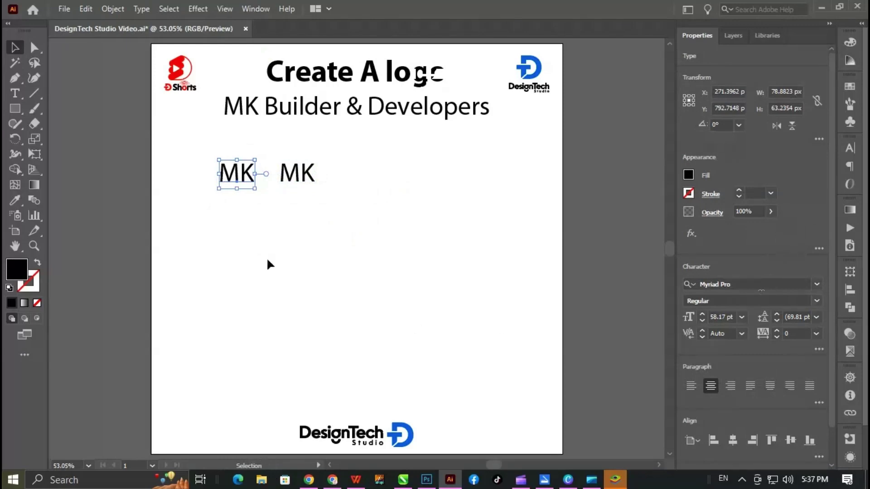
key("ctrl+z")
- Duplicate MK and line up the separate M and K letters side by side
left_click_drag(263, 171, 296, 178, "alt")
double_click(297, 182)
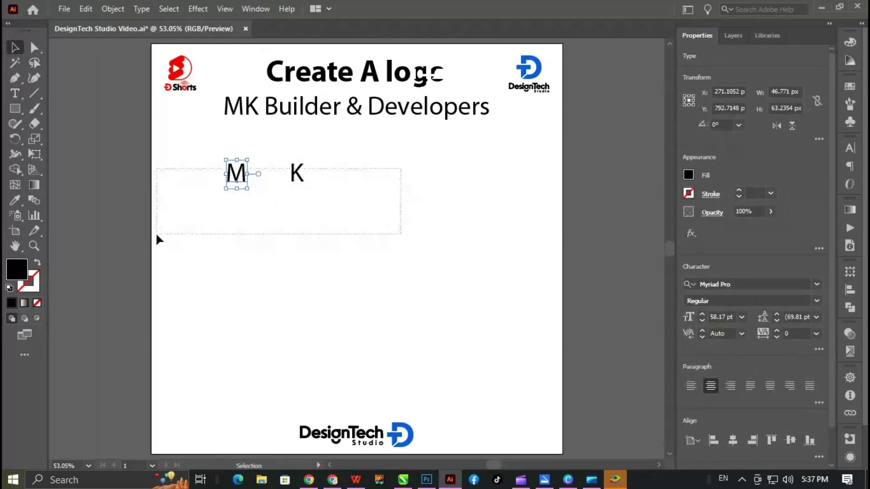
left_click_drag(401, 169, 156, 235)
left_click_drag(298, 240, 399, 263)
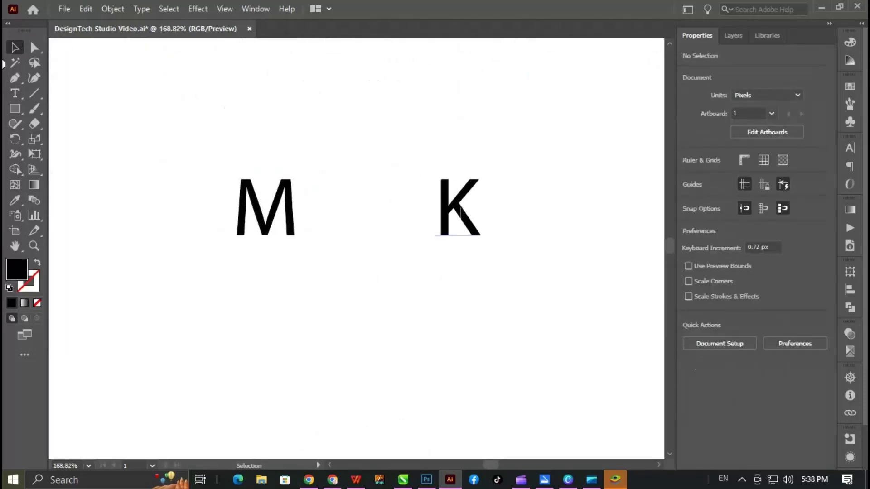
left_click_drag(455, 213, 341, 212)
left_click_drag(297, 262, 345, 240)
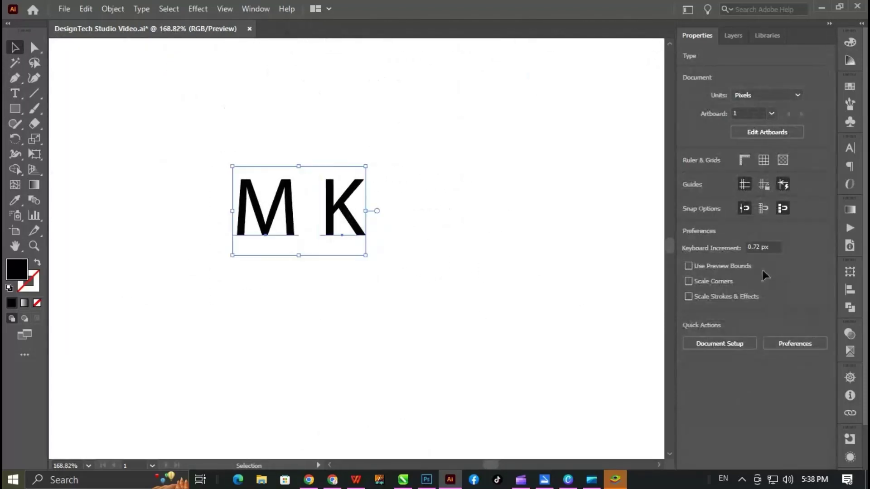
- Set the M and K in Times New Roman Bold and copy the pair to the right
left_click(738, 283)
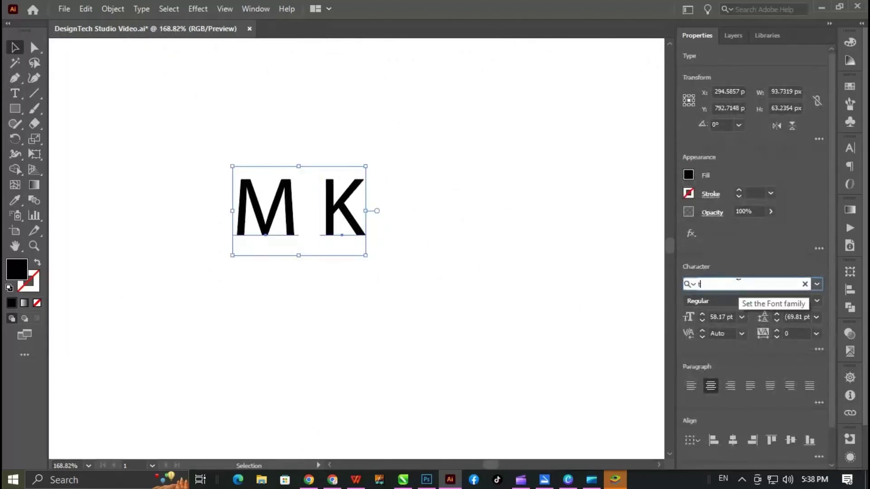
type("ime")
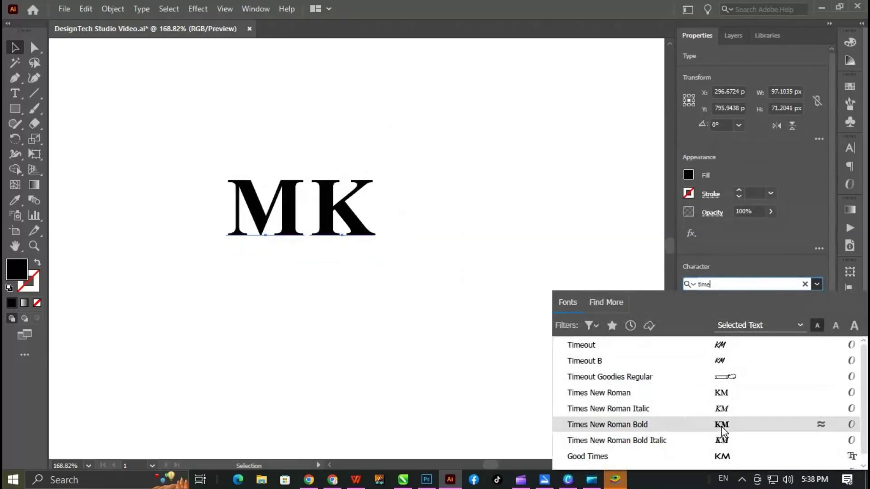
left_click(721, 426)
left_click(394, 164)
left_click_drag(290, 214, 504, 214)
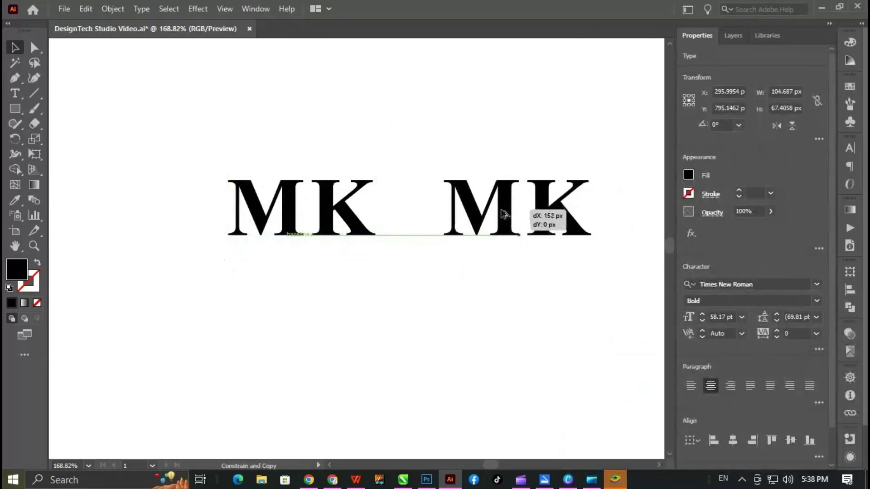
- Select both letters of the second MK pair to change their font
left_click(471, 213)
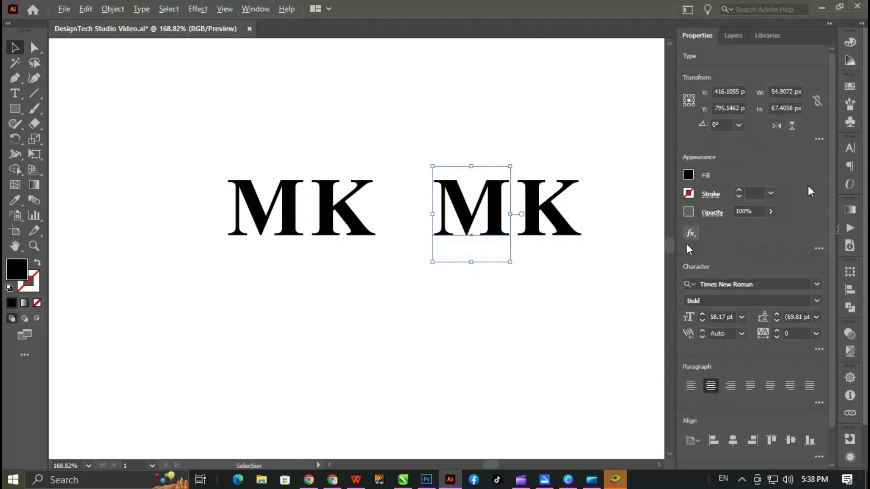
key("alt+Tab")
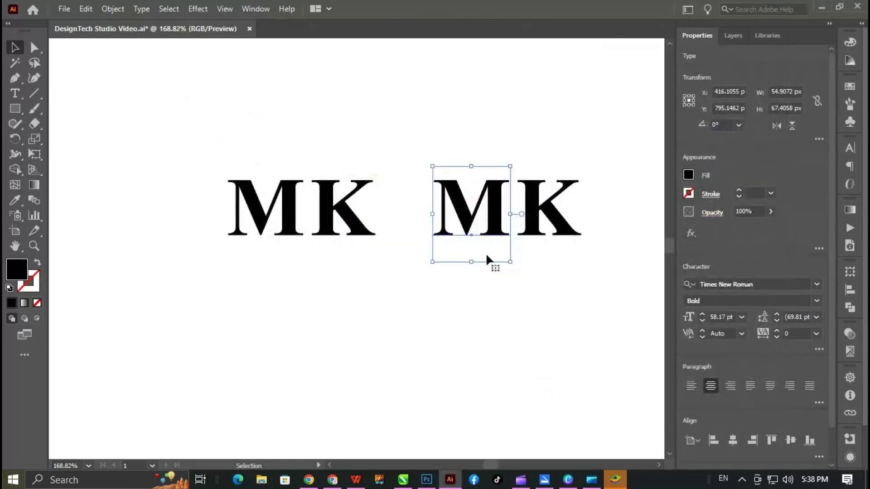
left_click(468, 333)
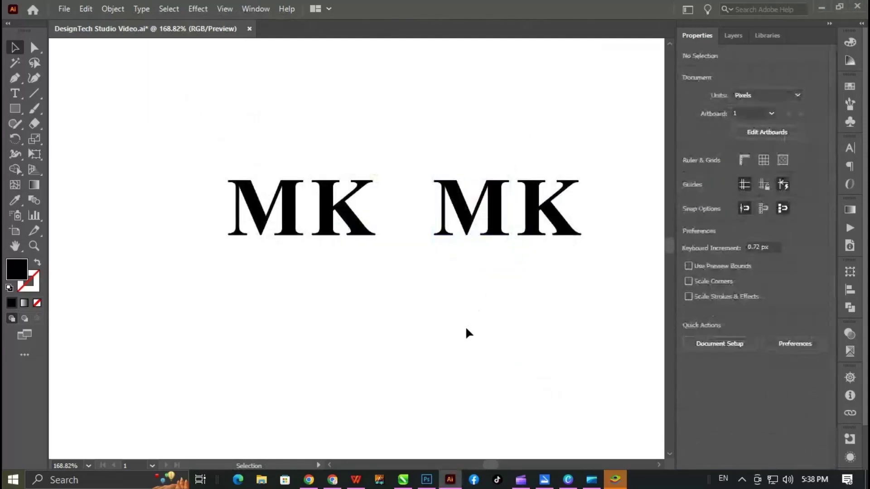
left_click_drag(528, 137, 355, 330)
left_click(816, 284)
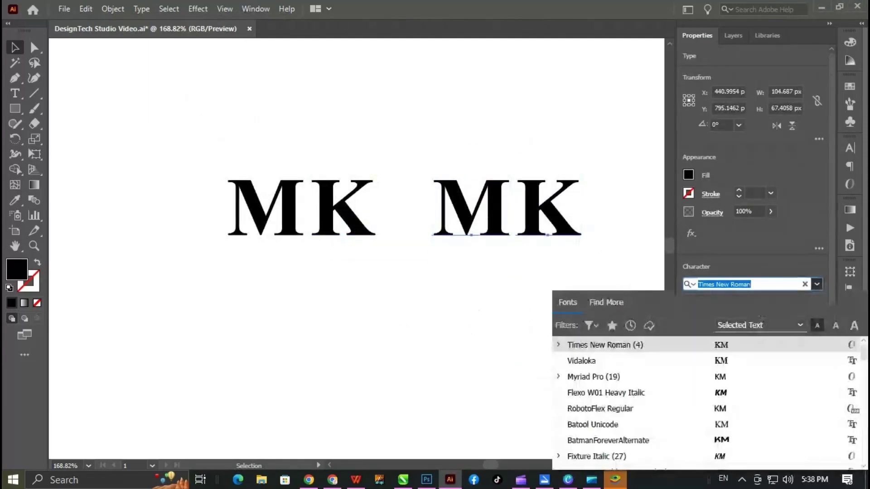
- Apply BatmanForeverAlternate to the second MK and add a third MK copy in Vidaloka
left_click(721, 442)
scroll(404, 278, "down", 3)
scroll(246, 252, "right", 3)
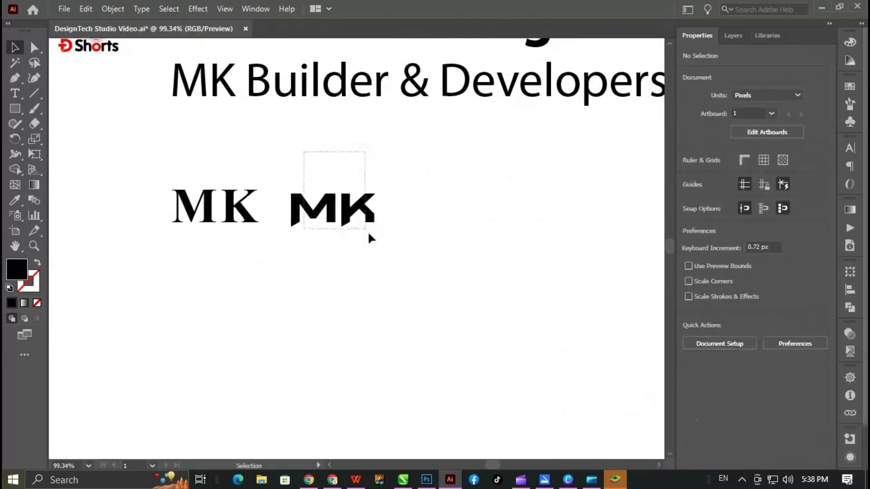
left_click_drag(240, 213, 518, 216)
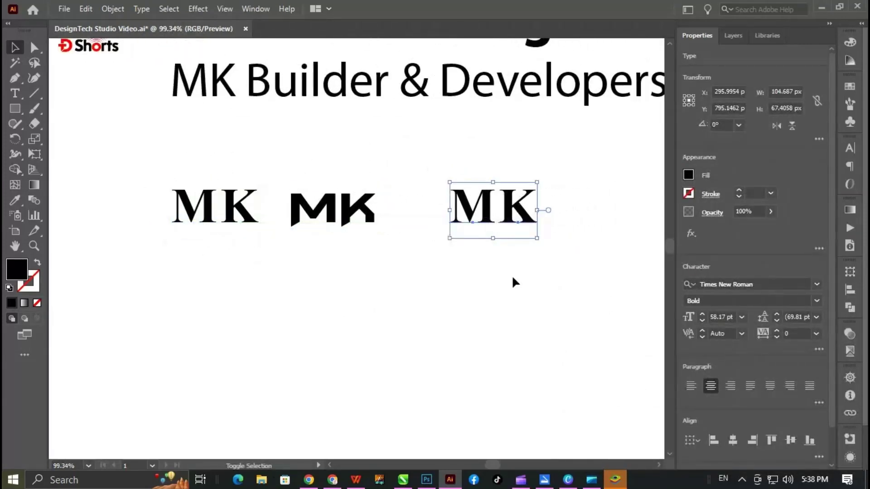
left_click(766, 288)
type("Vi")
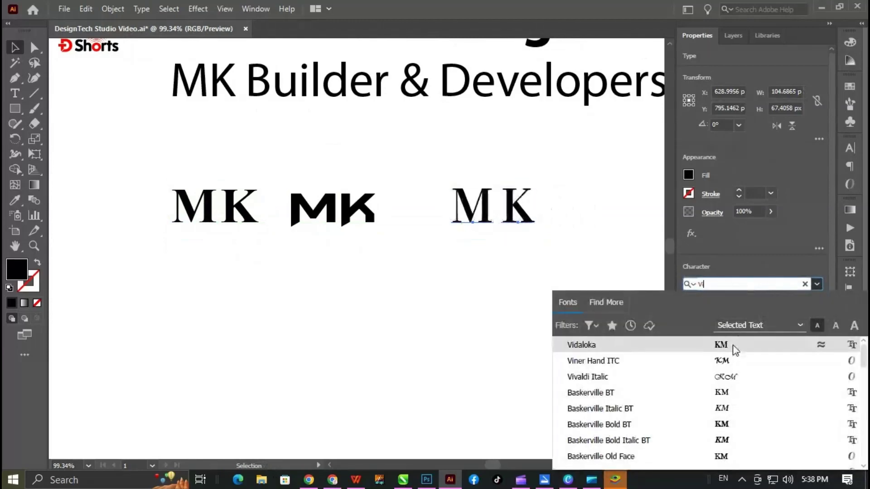
left_click(734, 348)
- Enlarge the MK lettermarks proportionally and nudge the first one further left
left_click_drag(557, 172, 307, 248)
scroll(330, 317, "down", 3)
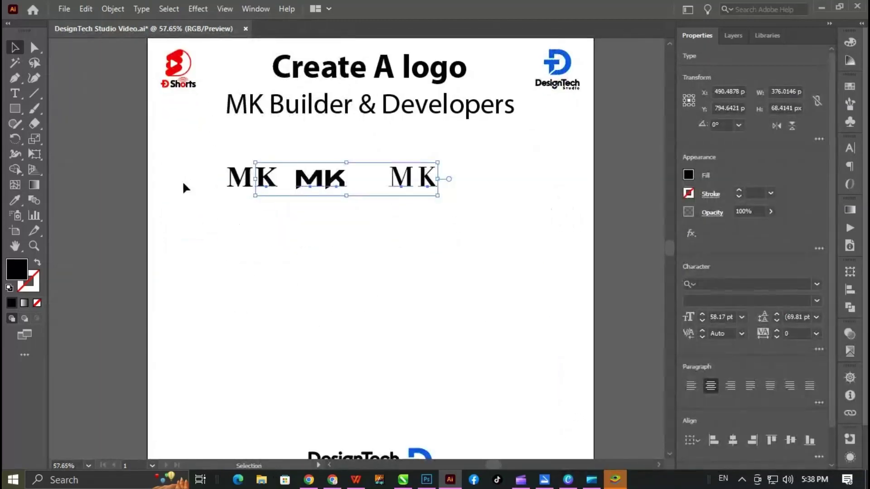
left_click_drag(442, 199, 559, 278)
left_click(439, 229)
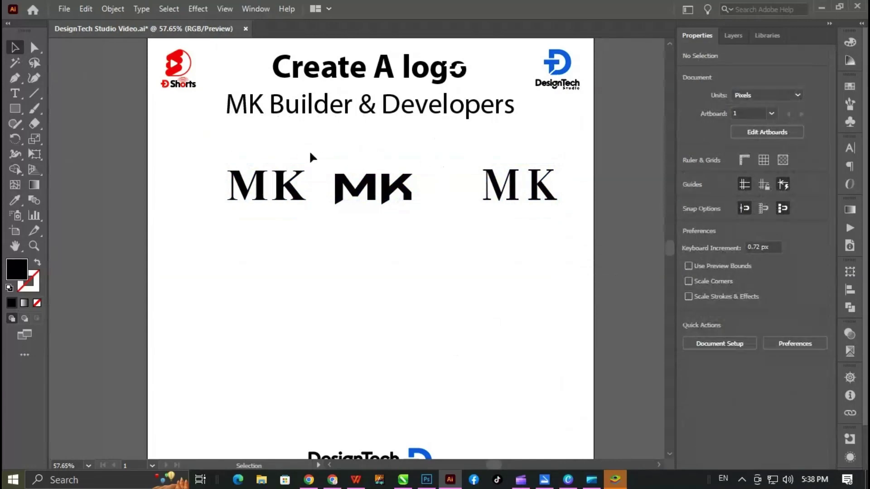
left_click_drag(279, 188, 258, 188)
left_click(374, 188)
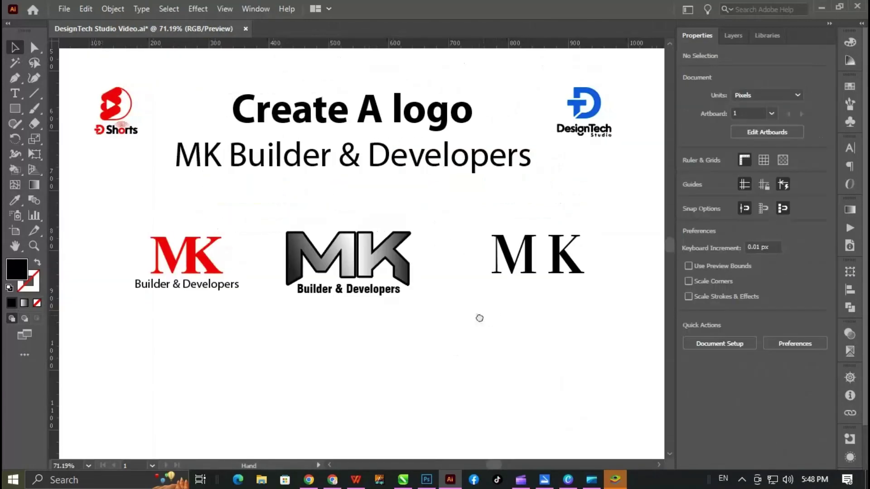
mouse_move(478, 317)
left_mouse_down()
mouse_move(419, 293)
mouse_move(414, 275)
left_mouse_up()
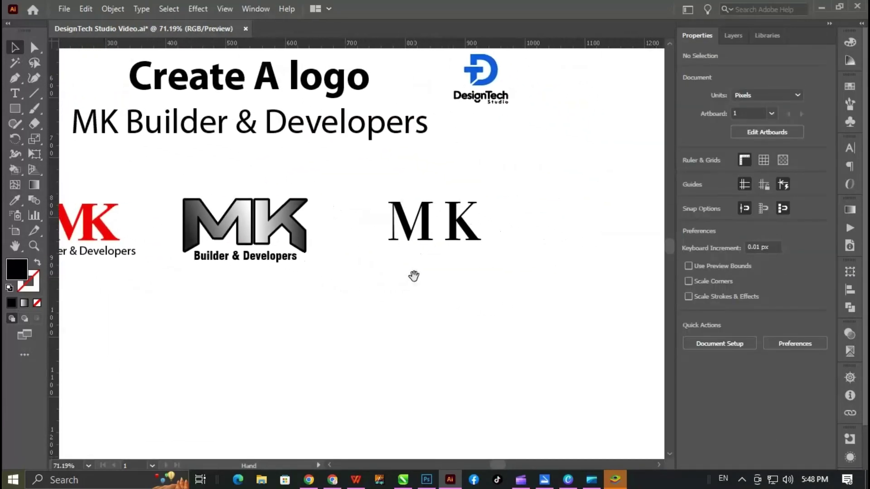
- Convert the serif M and K letters to outlines
scroll(573, 305, "up", 3)
scroll(398, 262, "up", 2)
scroll(398, 262, "up", 2)
left_click(420, 249)
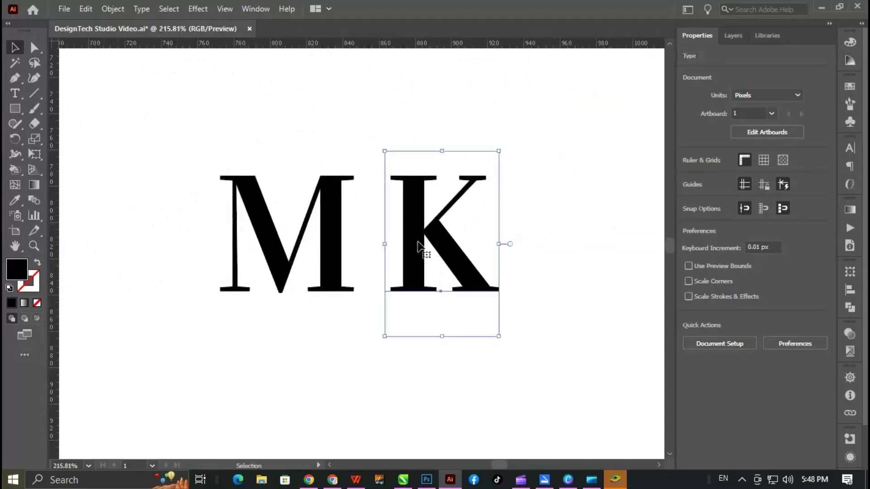
left_click(278, 227)
left_click(471, 272, "shift")
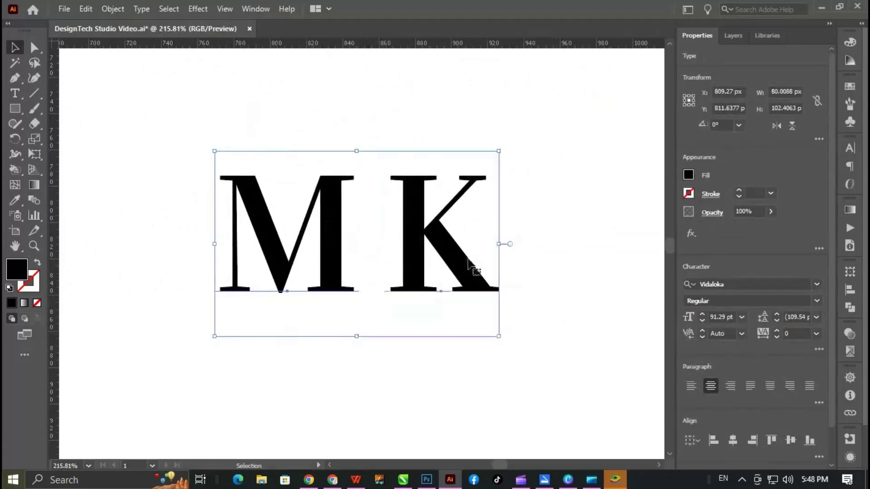
right_click(441, 271)
left_click(501, 294)
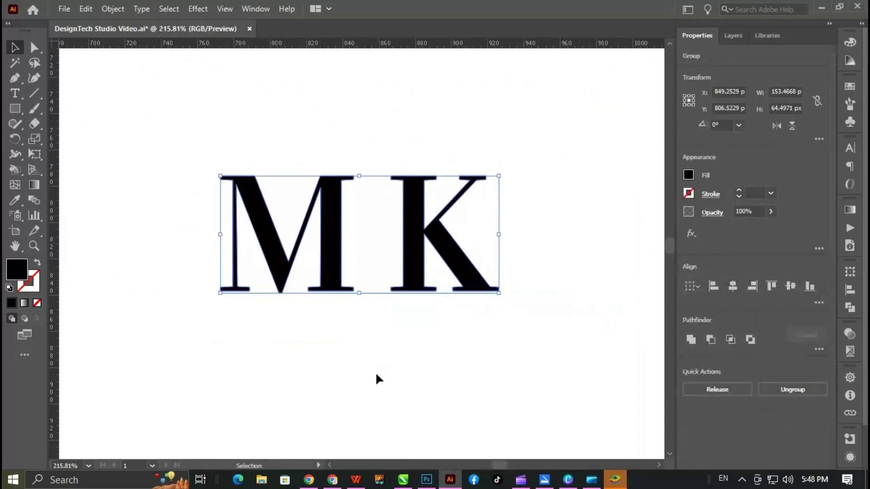
left_click(344, 317)
- Stretch the outlined M taller and slide it over the K
left_click(294, 236)
mouse_move(287, 174)
left_mouse_down()
mouse_move(290, 195)
mouse_move(290, 185)
left_mouse_up()
left_click_drag(288, 234, 434, 236)
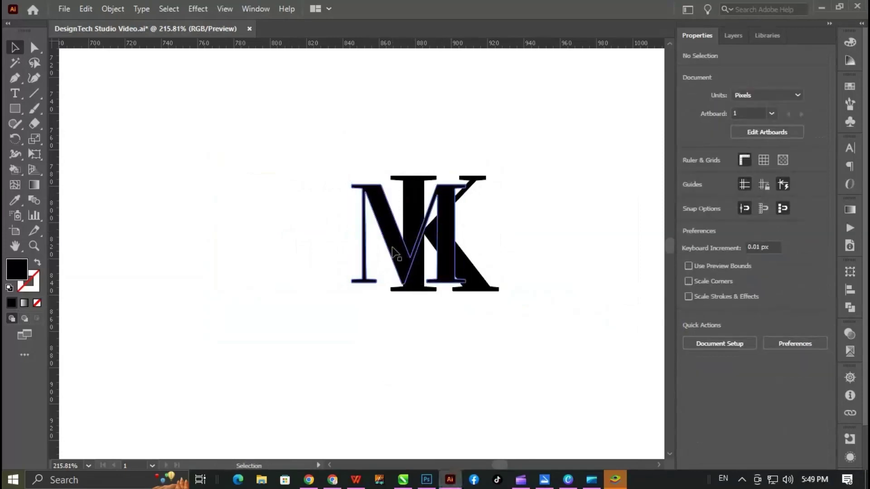
left_click(400, 247)
- Fill the M with red and bring it in front of the K
left_click(542, 228)
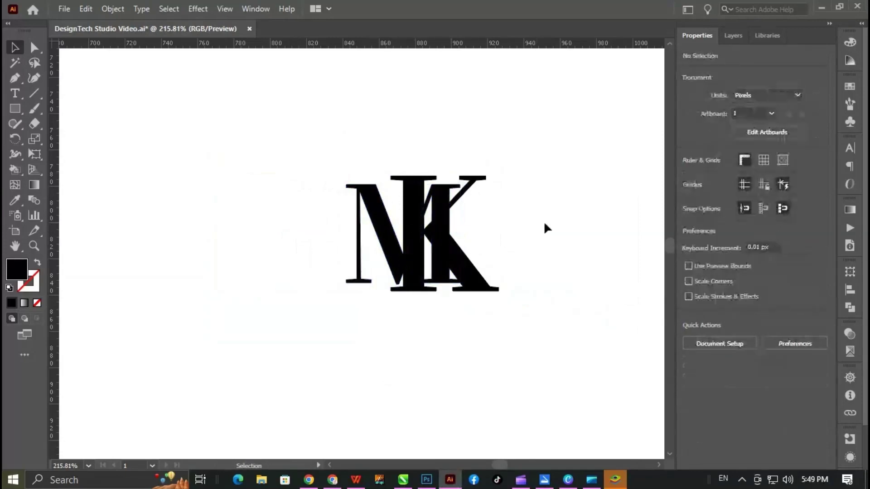
scroll(514, 198, "down", 1)
left_click(378, 195)
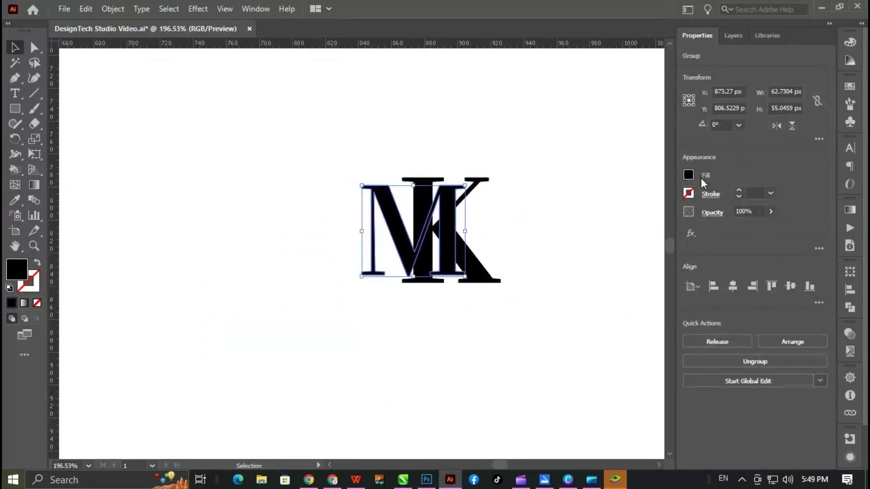
left_click(688, 175)
left_click(583, 225)
left_click(353, 234)
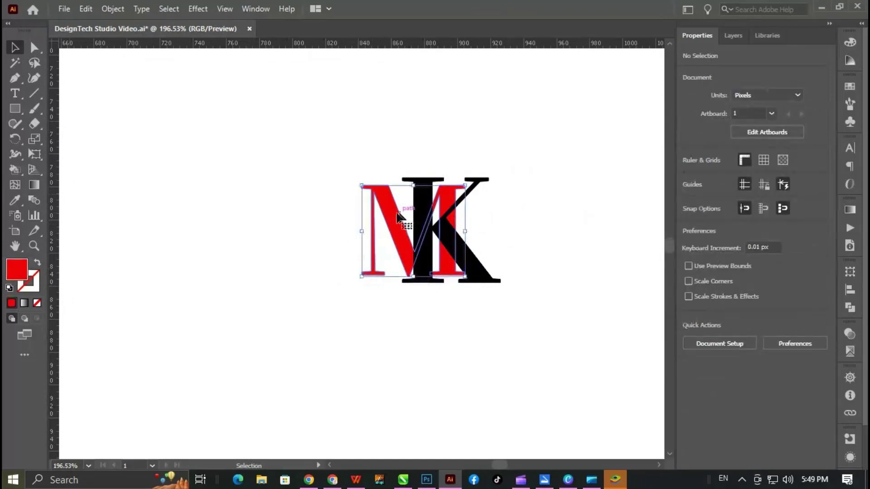
left_click(371, 271)
key("ctrl+shift+bracketright")
- Widen the M and K together, resize the M vertically, and group the pair
left_click(482, 363)
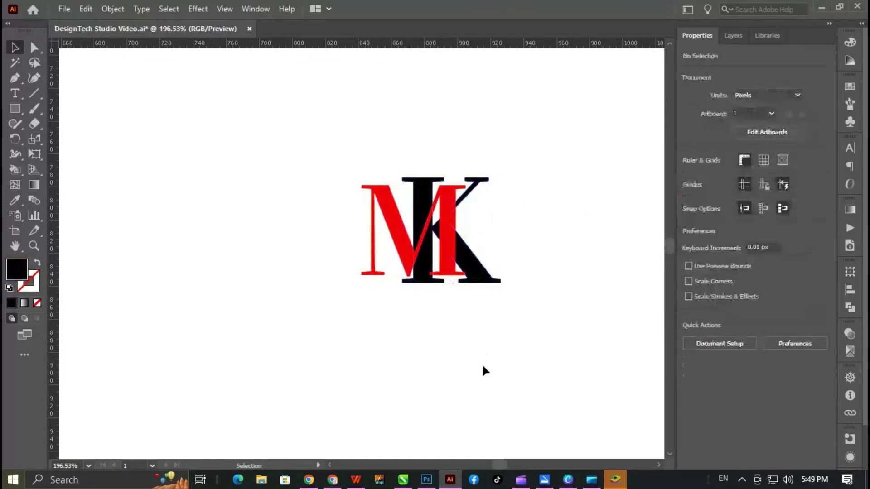
key("ctrl+a")
left_click_drag(500, 232, 516, 232)
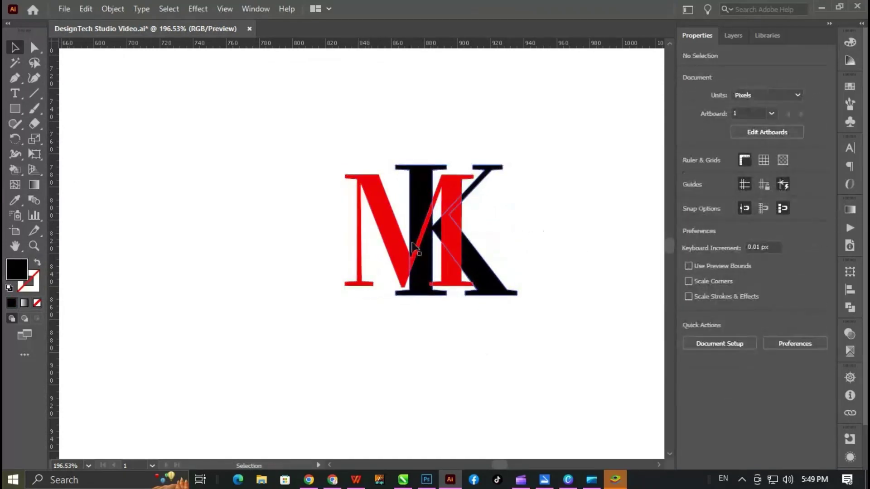
left_click(363, 235)
left_click_drag(409, 171, 409, 182)
left_click(562, 222)
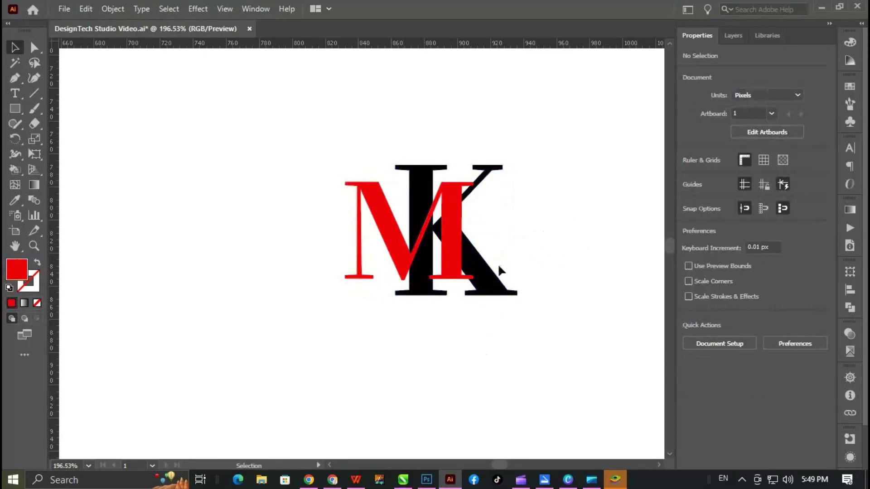
key("ctrl+a")
left_click_drag(528, 229, 537, 233)
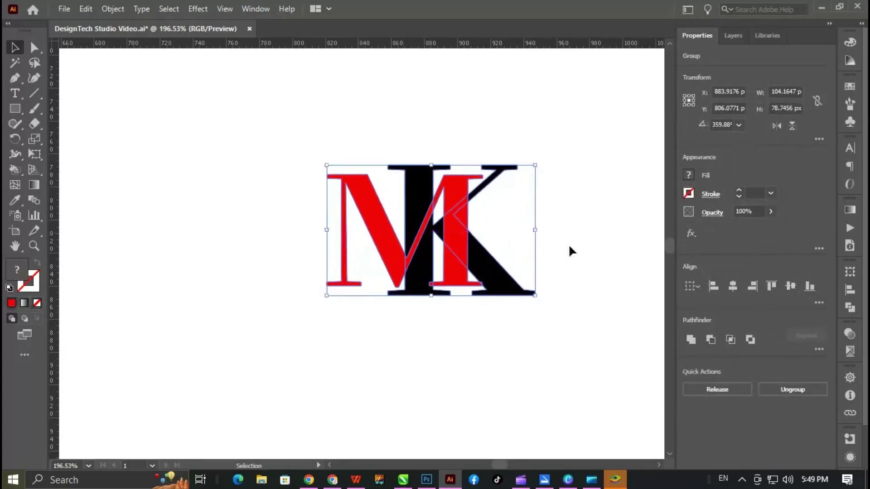
- Scale the M down slightly and widen the grouped monogram further
left_click(568, 244)
left_click(363, 236)
left_click_drag(479, 173, 474, 178)
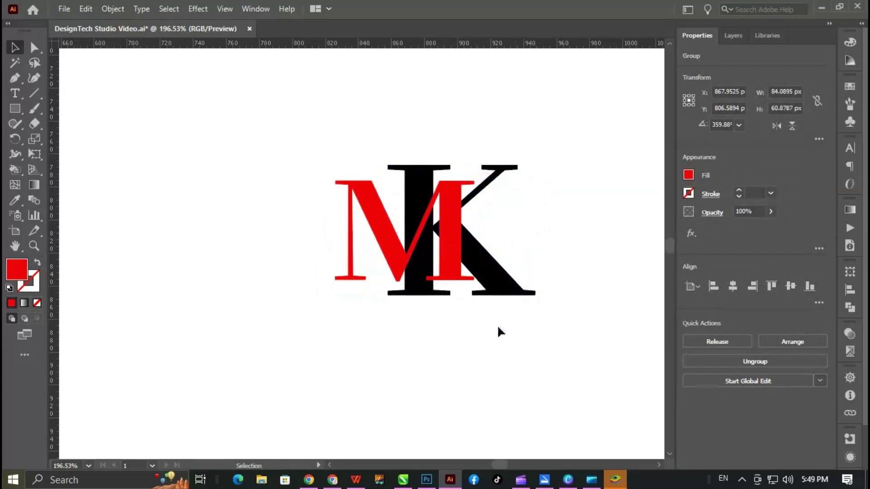
left_click(499, 330)
left_click(435, 263)
left_click_drag(540, 231, 542, 231)
left_click(440, 346)
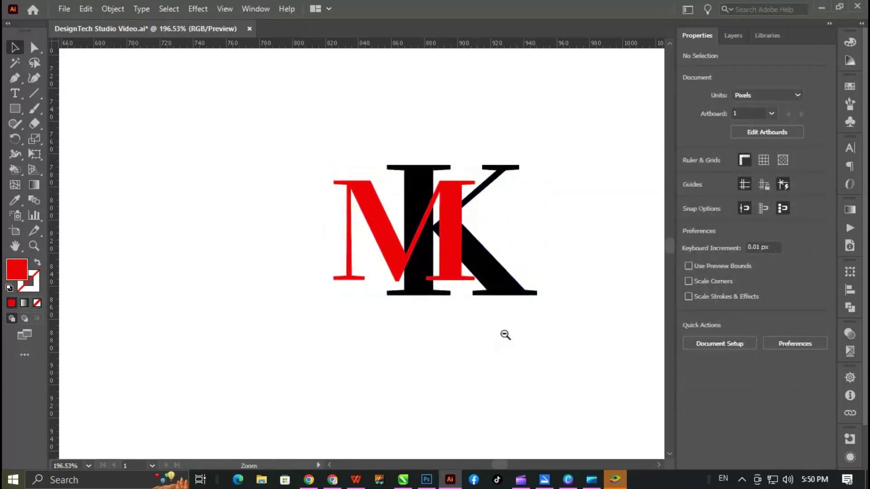
- Zoom out to show the logos and nudge the grey MK logo slightly right
scroll(426, 366, "down", 3)
scroll(426, 366, "down", 2)
scroll(437, 291, "down", 2)
scroll(409, 324, "down", 3)
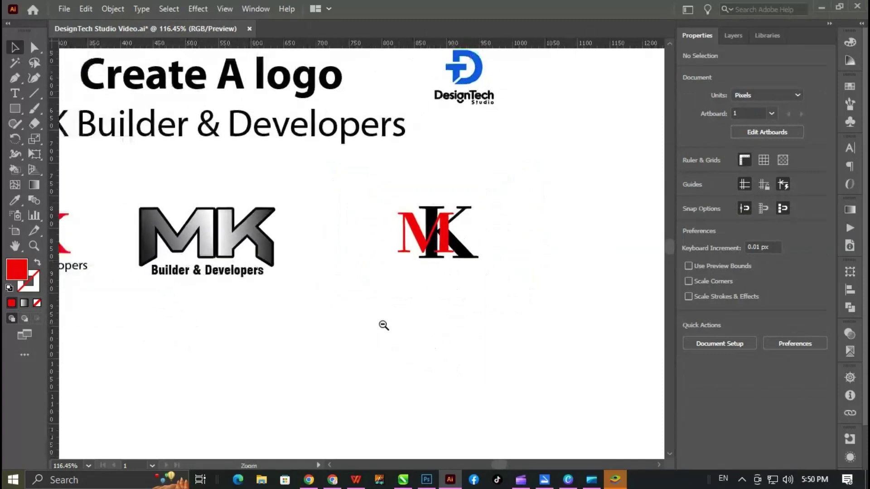
left_click_drag(460, 310, 441, 321)
left_click_drag(457, 156, 414, 305)
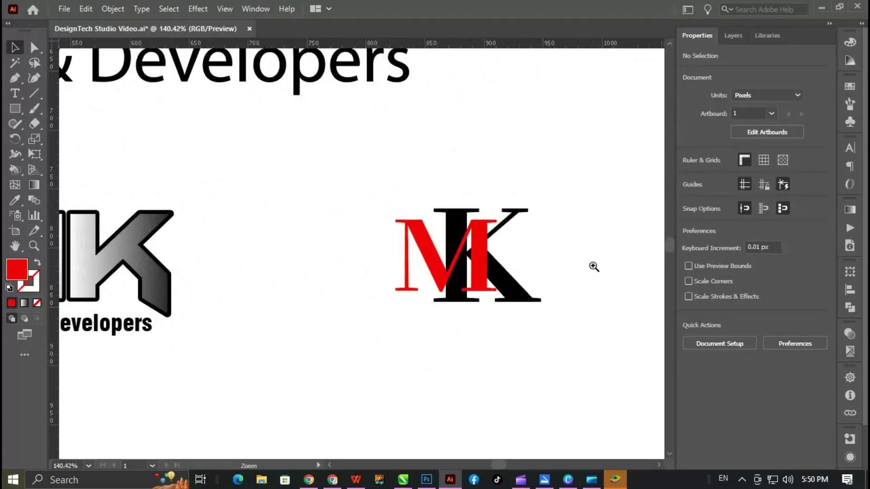
left_click_drag(420, 179, 329, 238)
left_click_drag(391, 188, 403, 188)
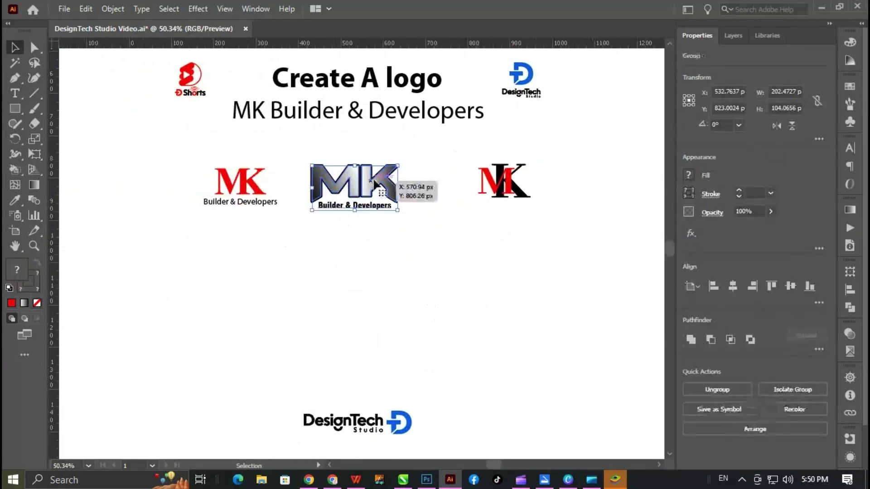
key("a")
- Centre the grey MK logo on the artboard
left_click(507, 194)
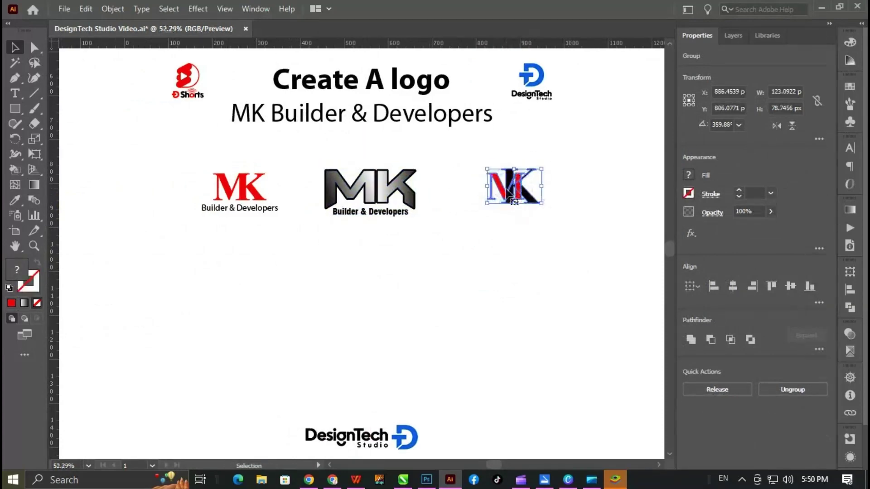
left_click(525, 282)
key("z")
mouse_move(526, 283)
left_mouse_down()
mouse_move(446, 331)
mouse_move(476, 346)
left_mouse_up()
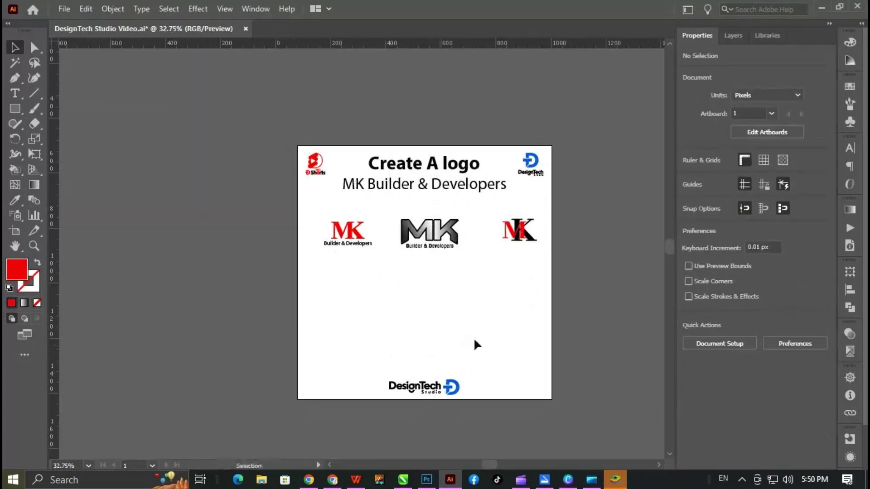
scroll(496, 307, "up", 2)
left_click_drag(446, 149, 321, 253)
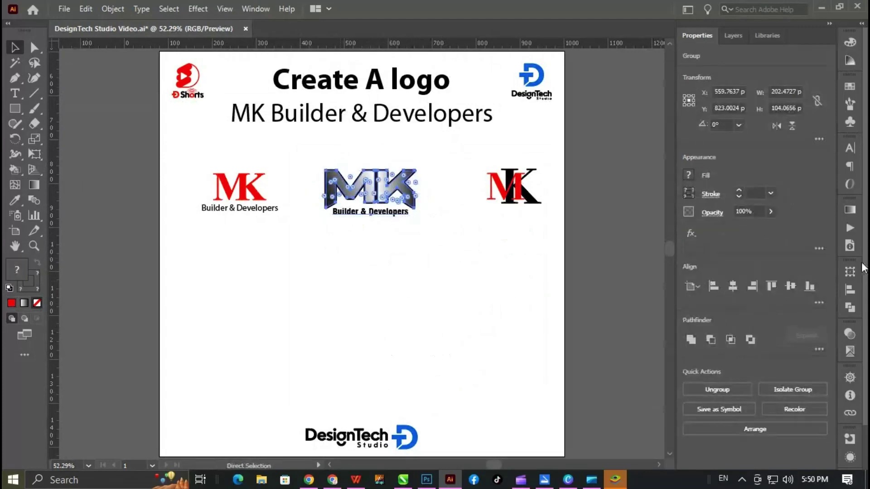
left_click(732, 286)
- Shift the red MK logo and monogram left, and drop a monogram copy lower down
left_click_drag(292, 156, 201, 245)
left_click_drag(247, 190, 235, 190)
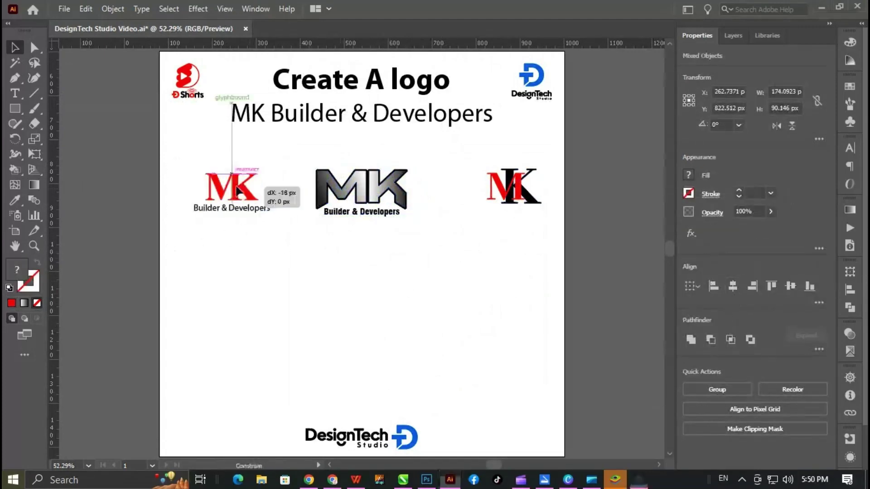
left_click(555, 196)
mouse_move(505, 191)
left_mouse_down()
mouse_move(494, 193)
mouse_move(545, 210)
left_mouse_up()
left_click(545, 211)
mouse_move(488, 207)
left_mouse_down()
mouse_move(357, 317)
mouse_move(361, 327)
left_mouse_up()
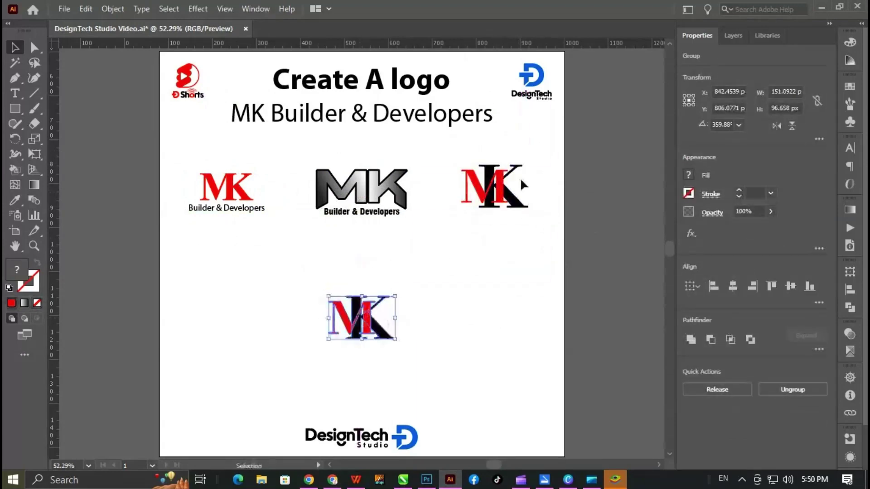
- Raise the top row of logos and move the monogram copy straight up
left_click_drag(526, 163, 186, 217)
left_click_drag(396, 185, 395, 160)
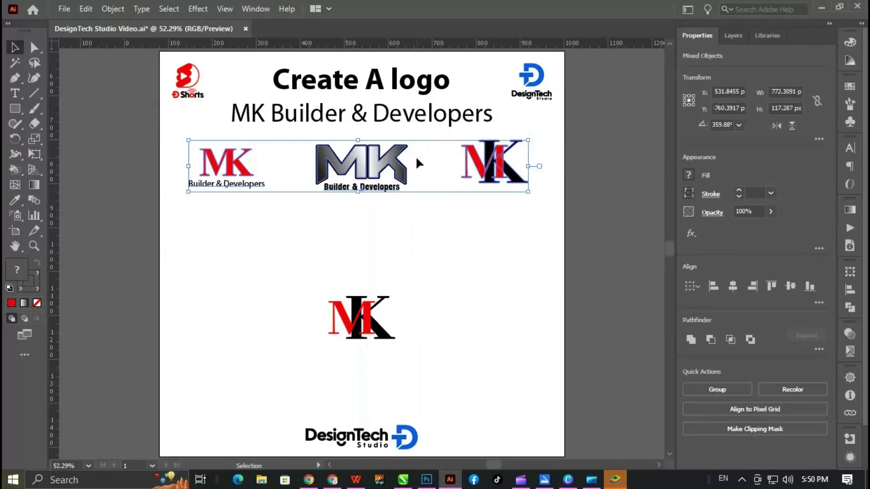
scroll(469, 287, "down", 1)
left_click(469, 288)
left_click_drag(374, 297, 374, 267)
- Draw a square below the logos, centre it horizontally and fill it black
left_click(194, 184)
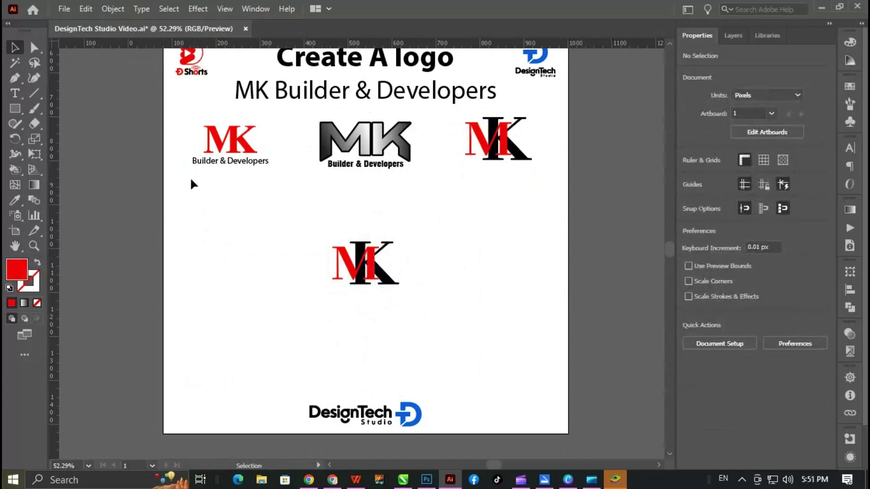
left_click_drag(284, 210, 436, 363)
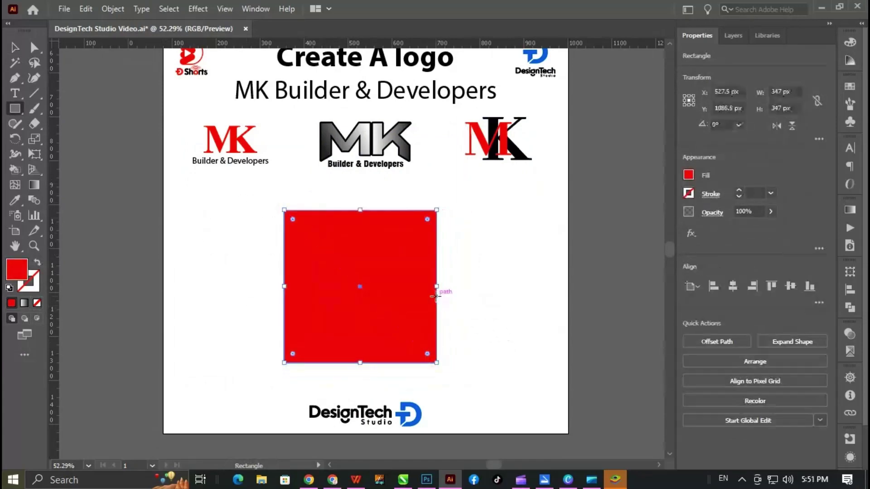
key("v")
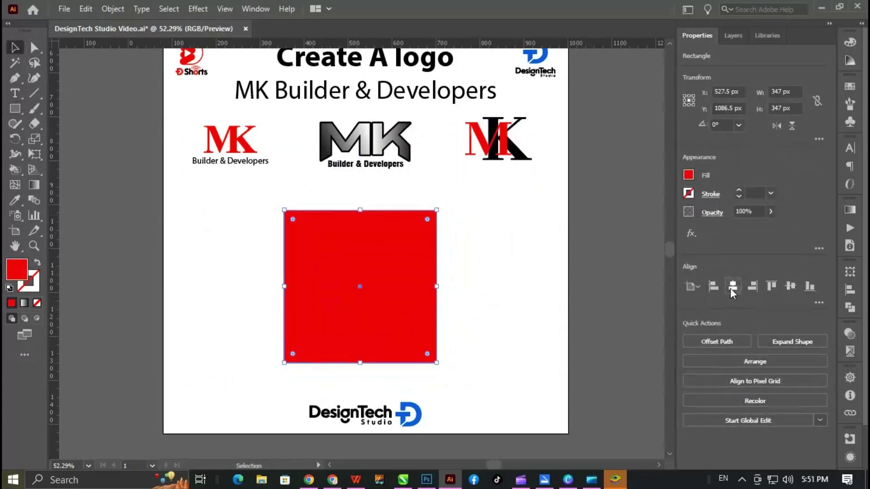
left_click(731, 287)
left_click(688, 175)
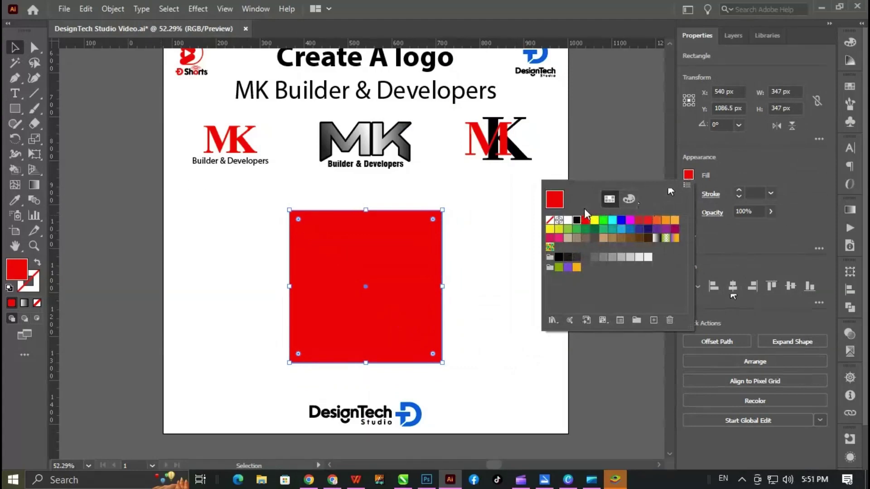
left_click(577, 220)
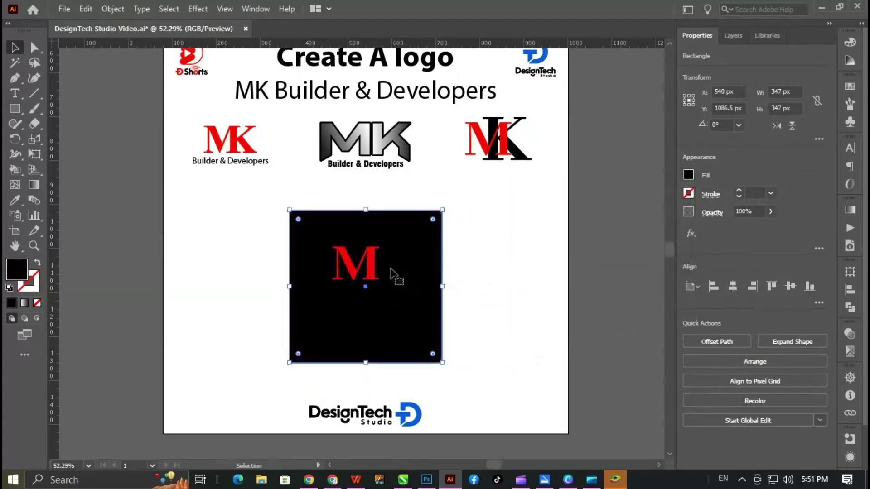
- Paste the K over the red M, make it white, and group the letters
key("ctrl+v")
left_click(688, 175)
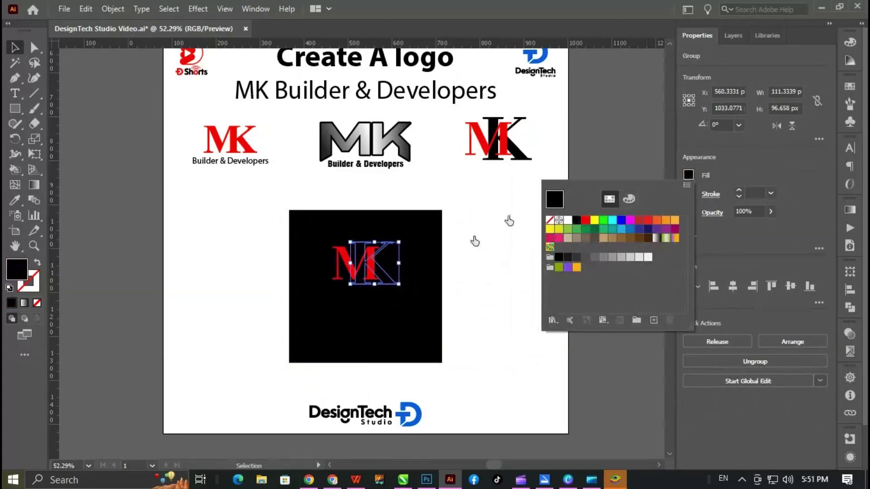
left_click(567, 220)
left_click(458, 283)
key("ctrl+a")
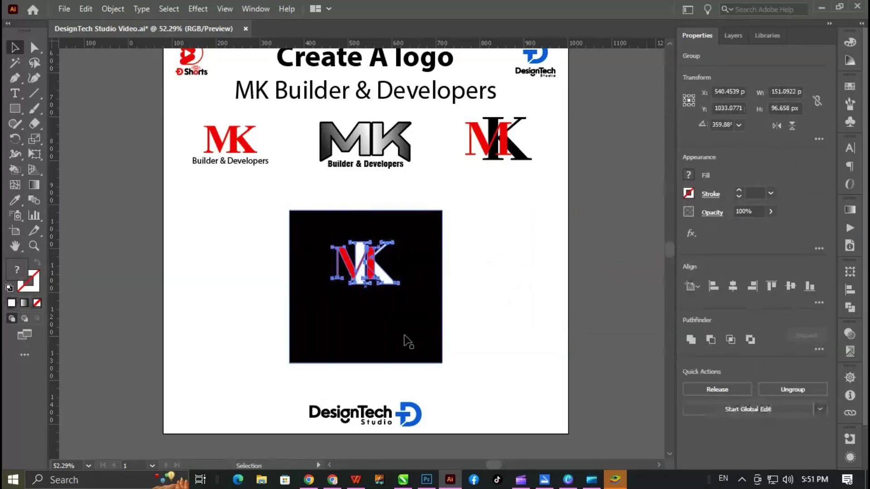
left_click(408, 342, "shift")
- Centre the MK letters within the black square and enlarge them
left_click(791, 286)
left_click(413, 311, "shift")
left_click_drag(399, 309, 421, 322)
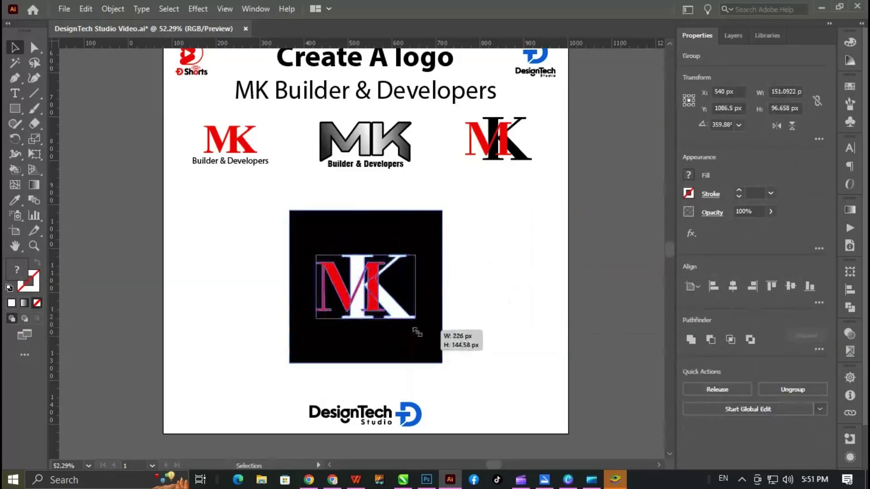
key("ctrl+shift+a")
left_click(417, 344)
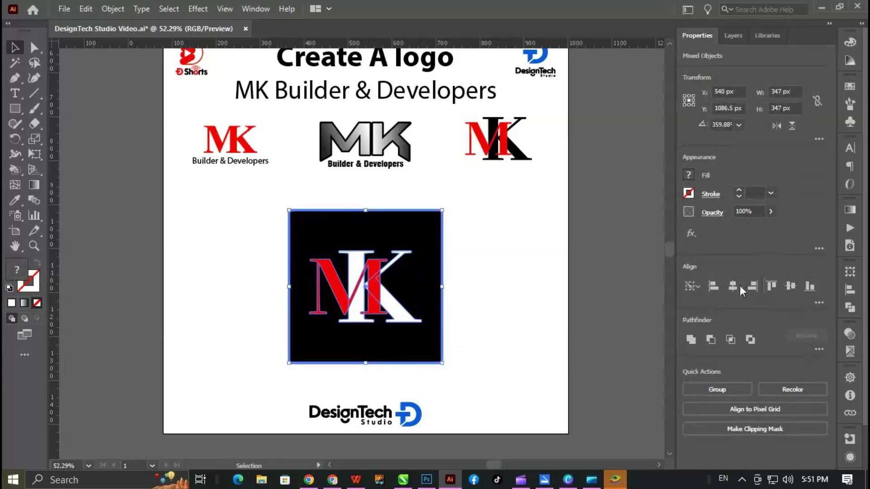
key("ctrl+shift+a")
scroll(417, 356, "up", 2)
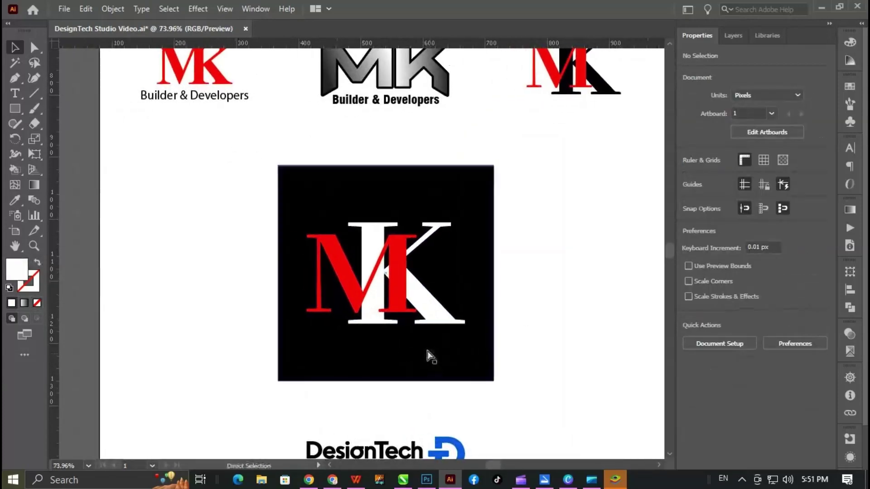
- Shrink the square logo slightly to 327 px and move it up the page
scroll(428, 357, "down", 2)
scroll(361, 280, "up", 3)
scroll(450, 380, "down", 2)
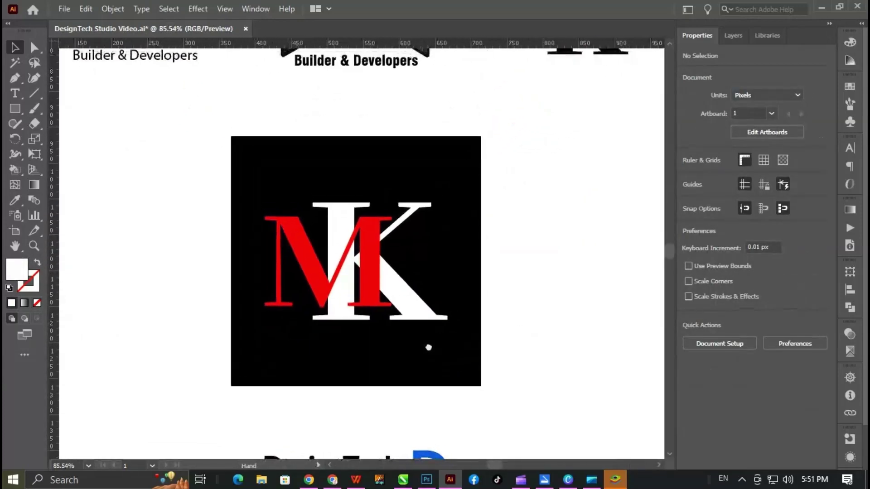
scroll(535, 301, "up", 1)
scroll(548, 322, "up", 1)
left_click_drag(399, 338, 466, 276)
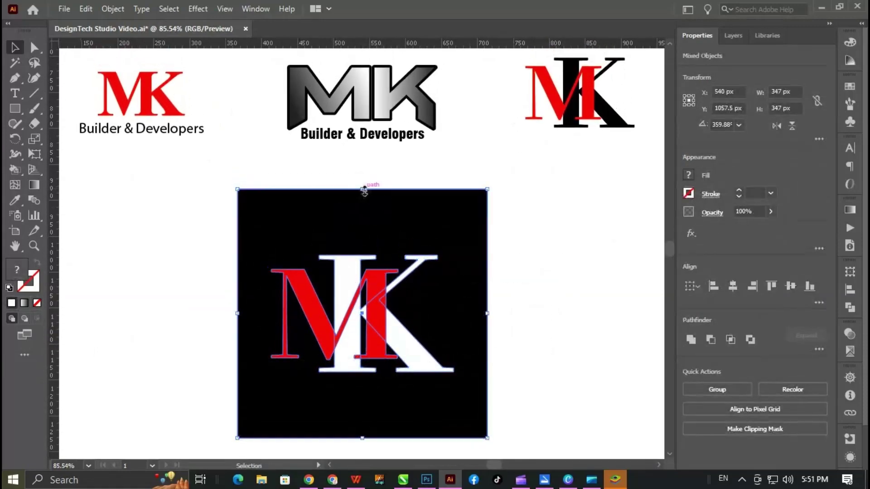
left_click_drag(361, 189, 361, 195)
mouse_move(387, 233)
left_mouse_down()
mouse_move(386, 211)
mouse_move(388, 236)
left_mouse_up()
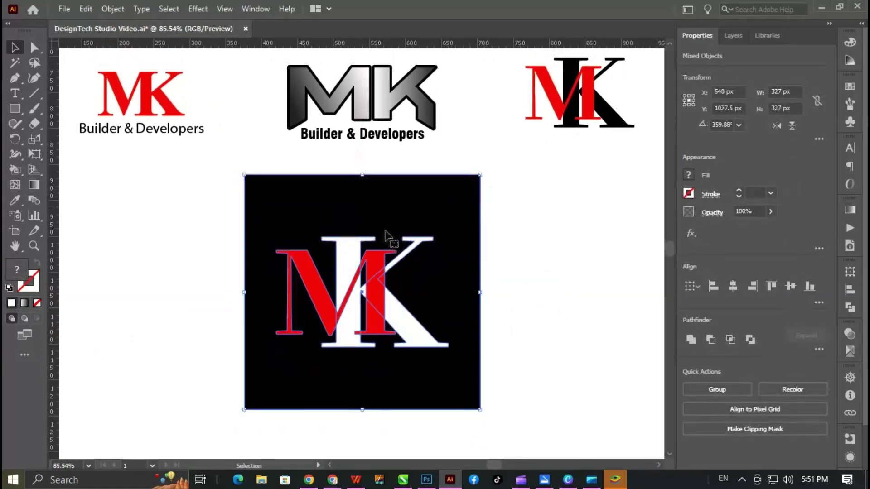
- Widen the black background rectangle equally on both sides of the MK letters
left_click(365, 355)
left_click(361, 379)
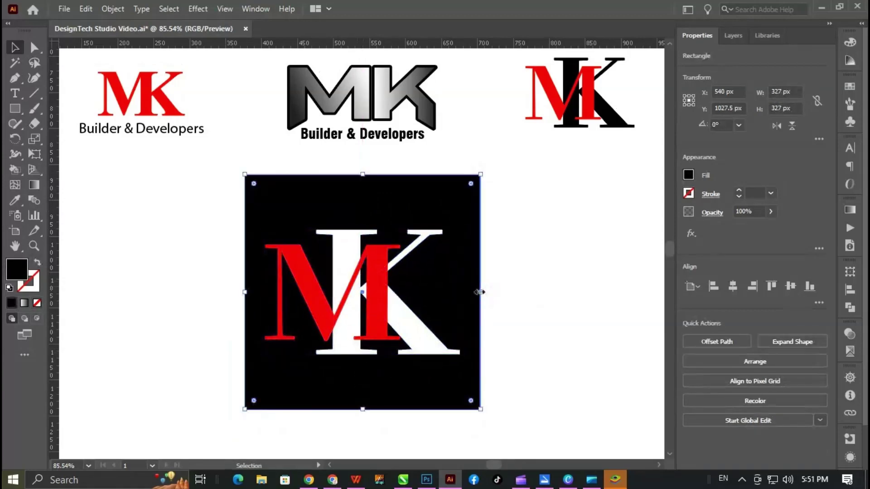
left_click_drag(480, 292, 499, 294)
left_click(521, 308)
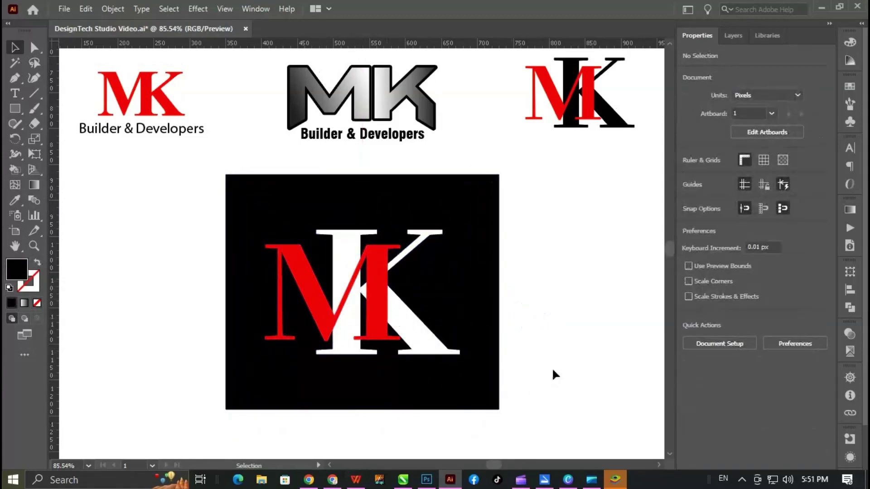
left_click(438, 354)
key("ctrl+shift+a")
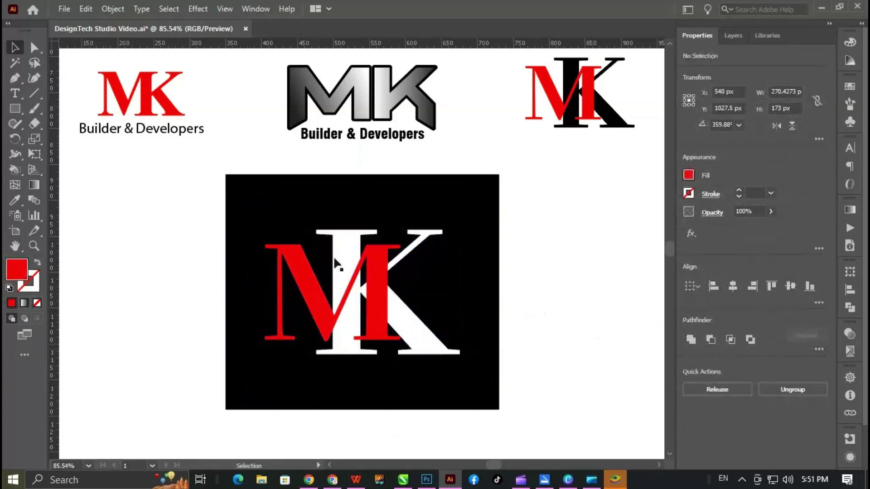
- Draw a straight horizontal line across the top of the black square
key("p")
left_click(265, 208)
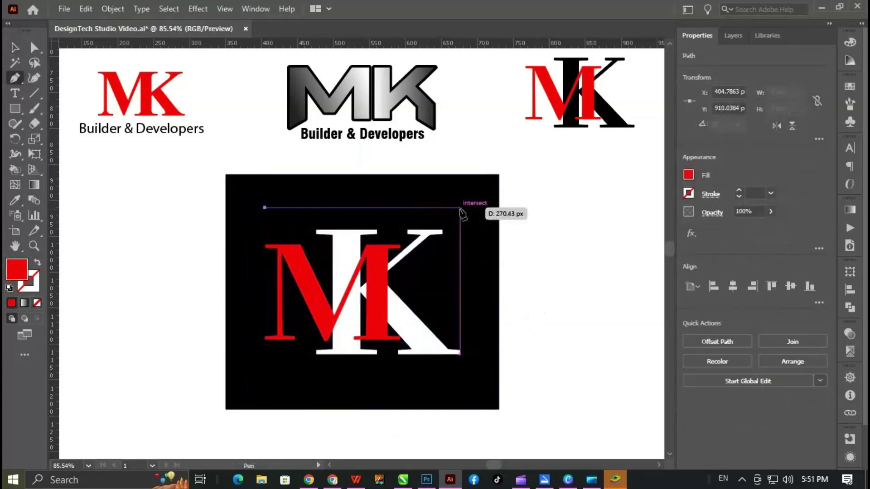
left_click(474, 208)
key("ctrl+z")
key("ctrl+z")
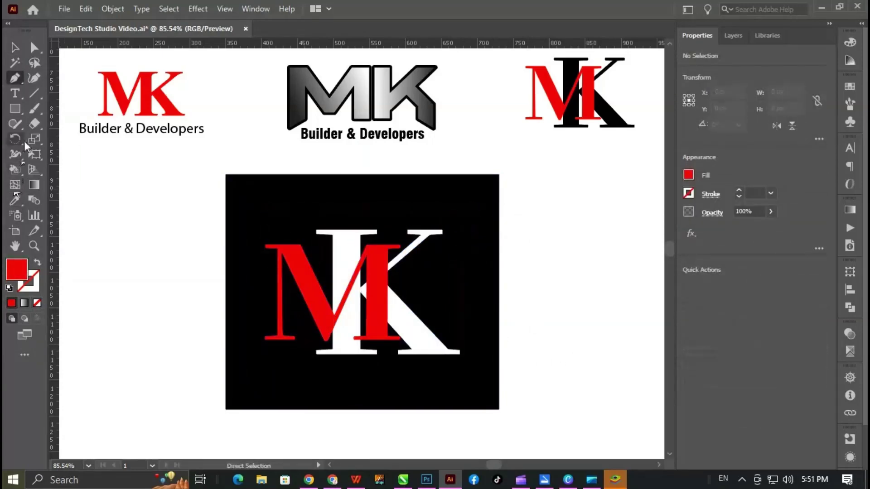
left_click(257, 194)
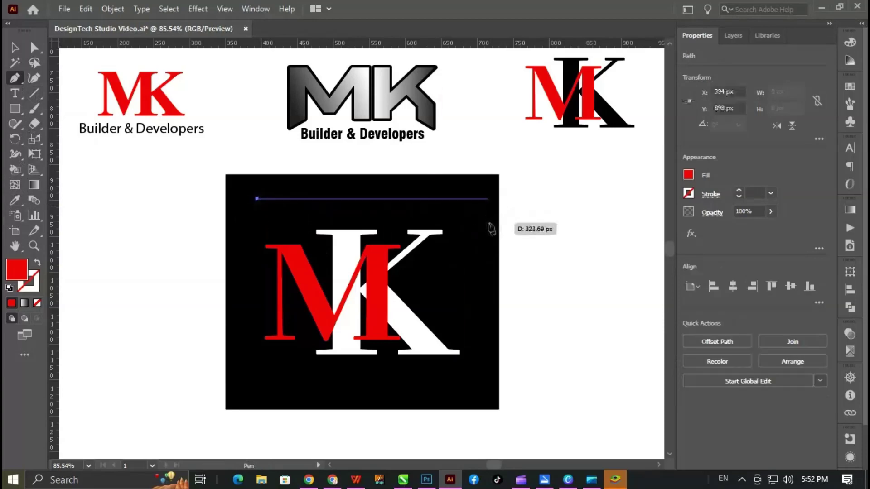
left_click(481, 204)
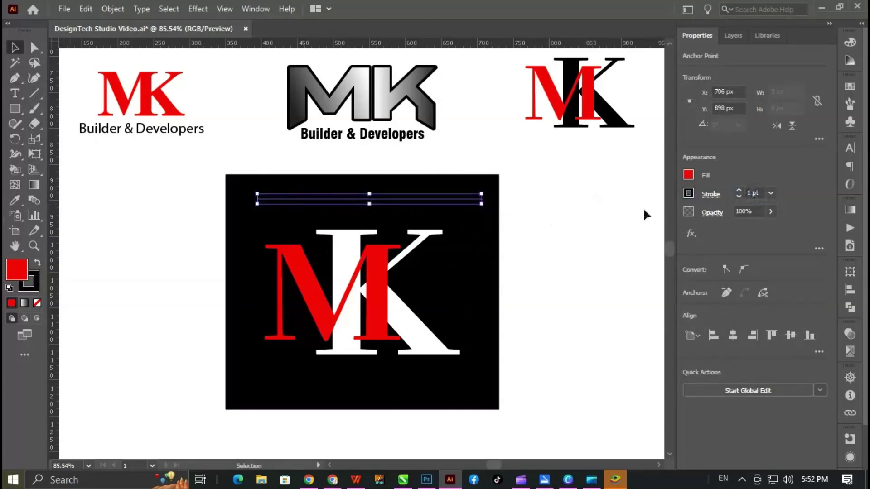
- Give the line a red stroke 7 pt thick
left_click(688, 194)
left_click(581, 240)
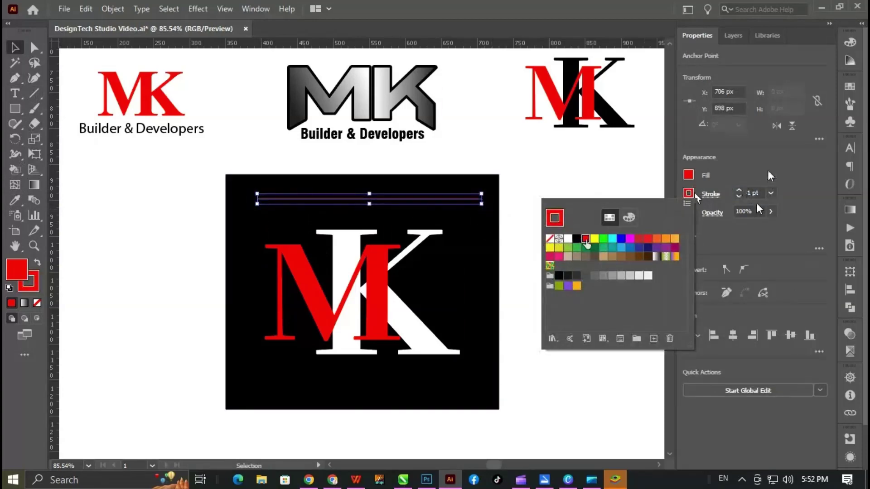
left_click(753, 192)
double_click(752, 193)
type("0")
key("Return")
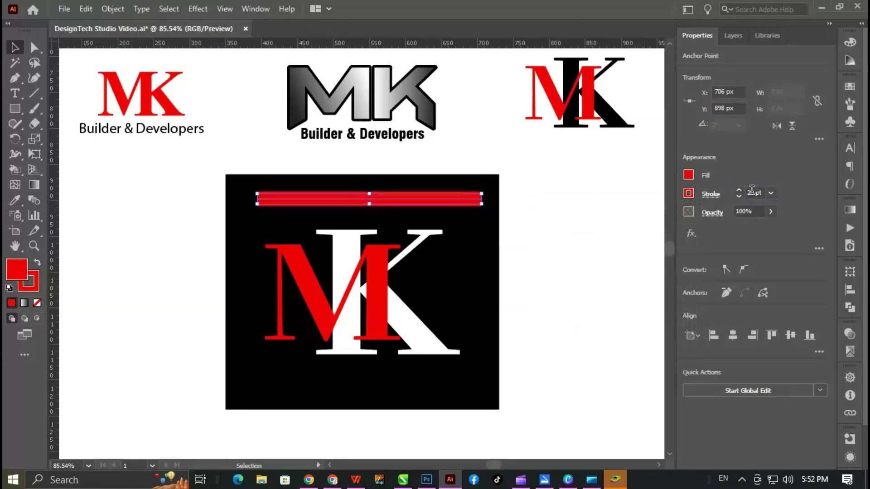
double_click(752, 192)
type("10")
key("Return")
type("7")
key("Return")
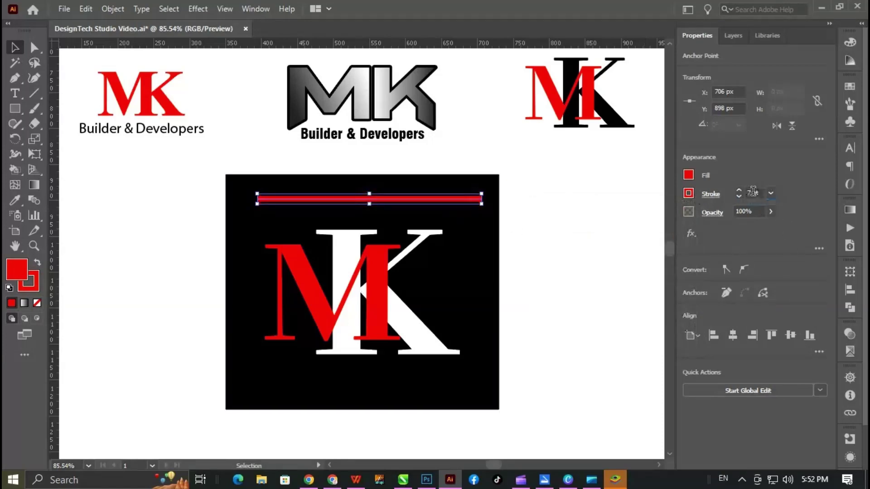
- Lower the red bar, copy it below the letters, and shift bars and letters up together
left_click(361, 219)
left_click_drag(356, 199, 353, 220)
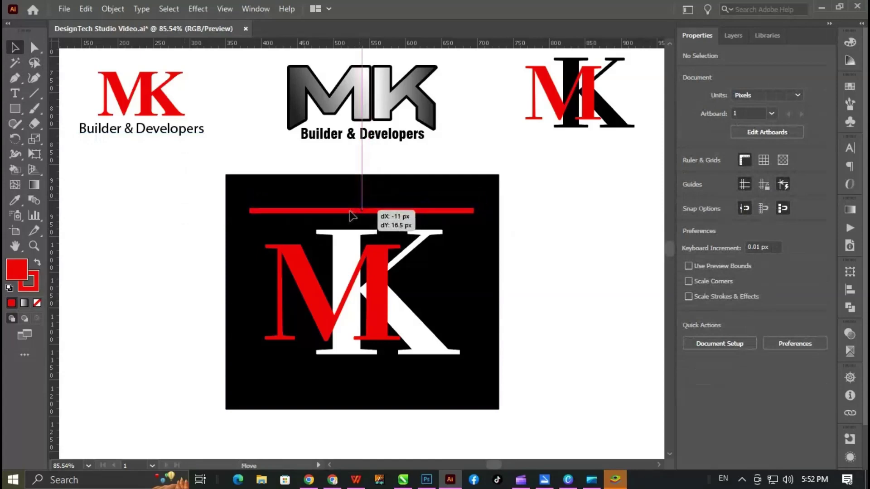
left_click(310, 201)
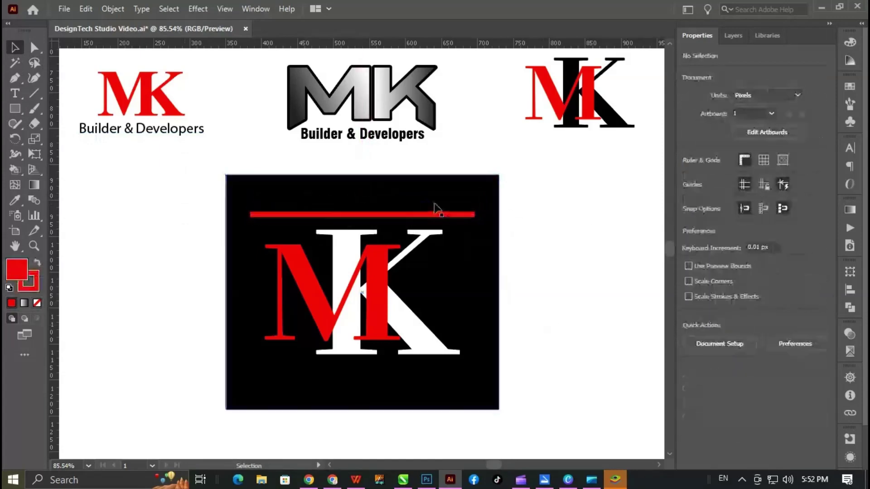
left_click_drag(434, 214, 450, 374)
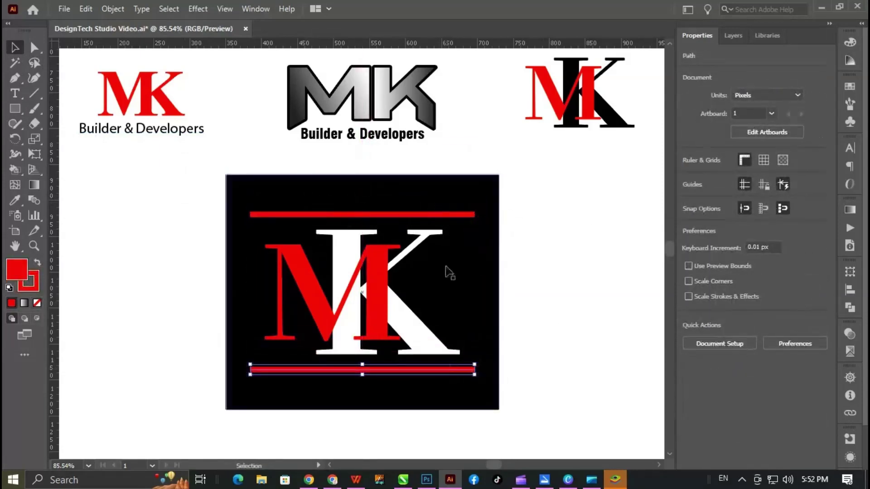
left_click_drag(562, 183, 249, 398)
left_click_drag(333, 369, 333, 354)
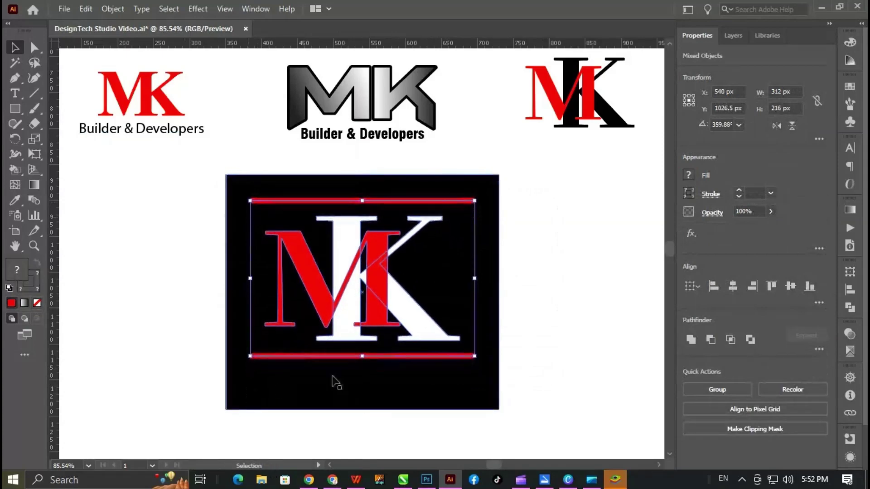
left_click(543, 329)
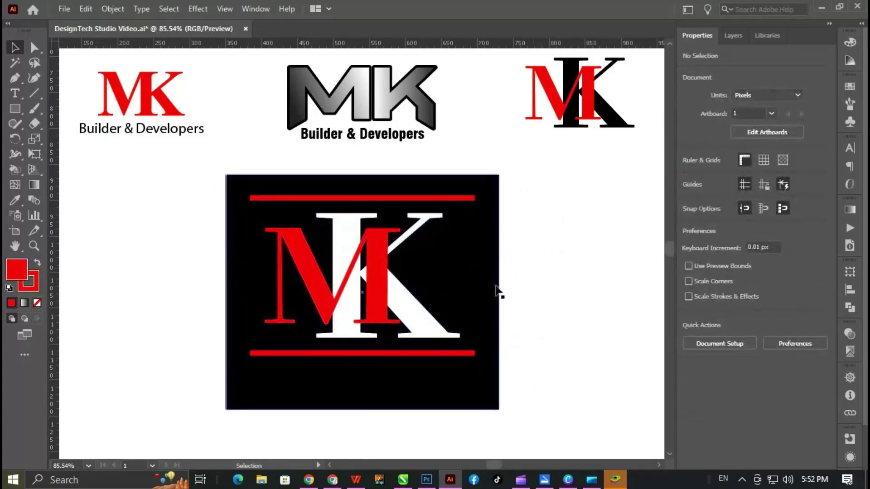
- Copy the Builder & Developers text into the square, make it white and enlarge it
left_click_drag(135, 131, 358, 399)
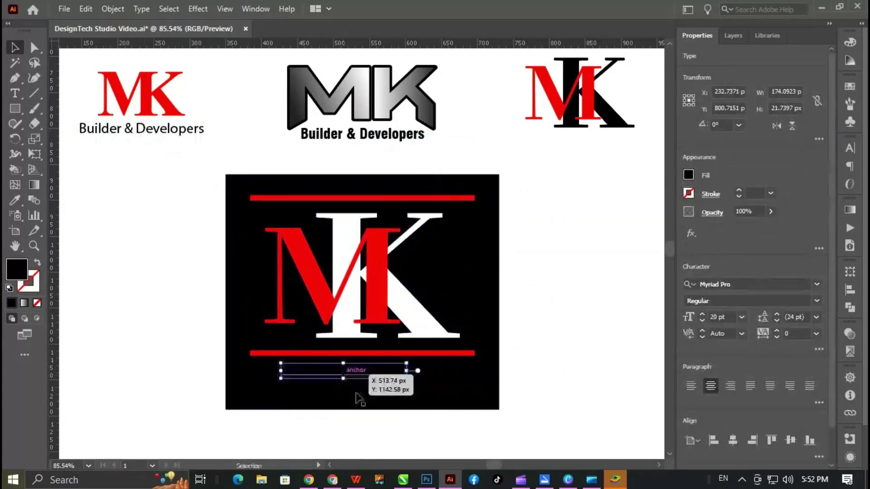
left_click(688, 175)
left_click(568, 221)
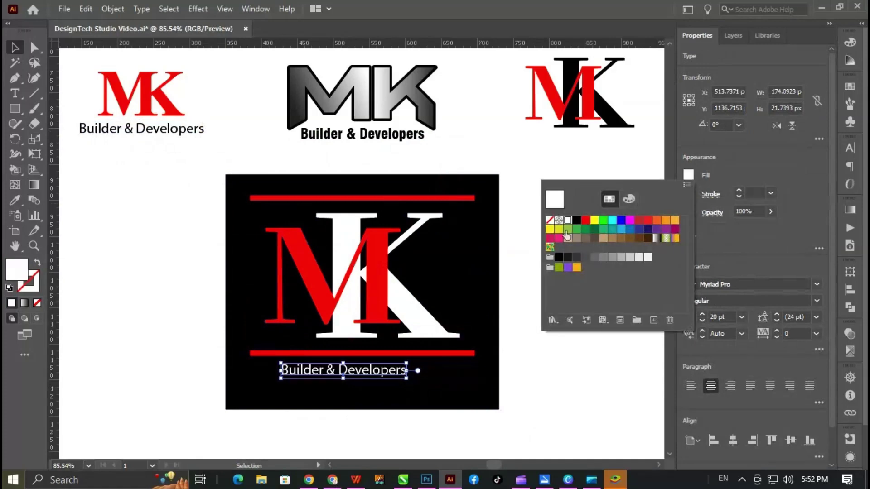
mouse_move(406, 378)
left_mouse_down()
mouse_move(471, 421)
mouse_move(474, 391)
left_mouse_up()
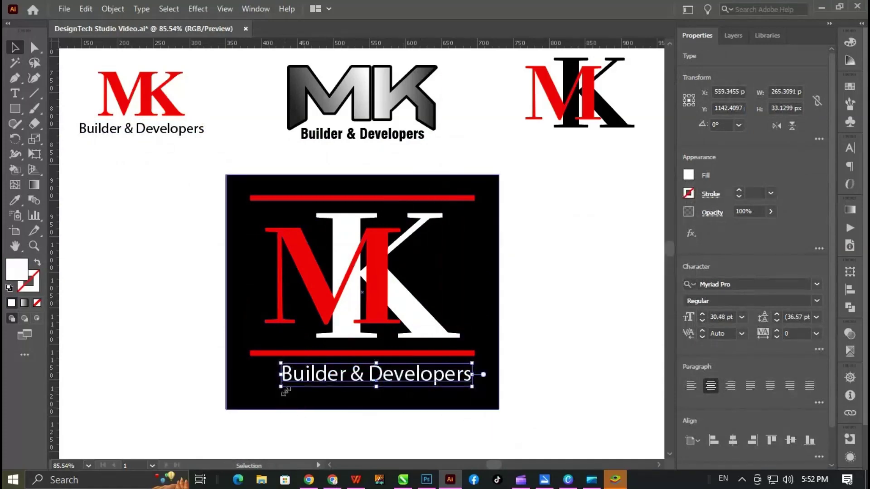
left_click_drag(277, 389, 252, 402)
- Centre the text horizontally under the lower red bar
left_click(276, 354, "shift")
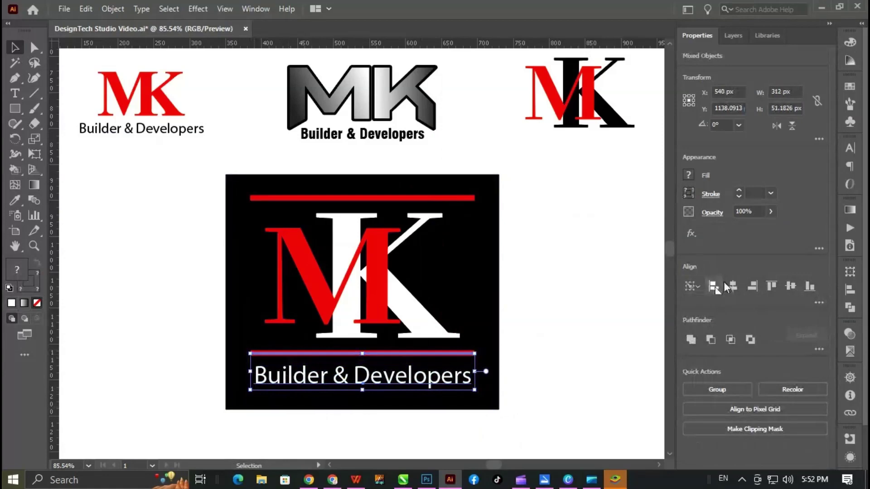
left_click(733, 286)
left_click(596, 362)
left_click(414, 390)
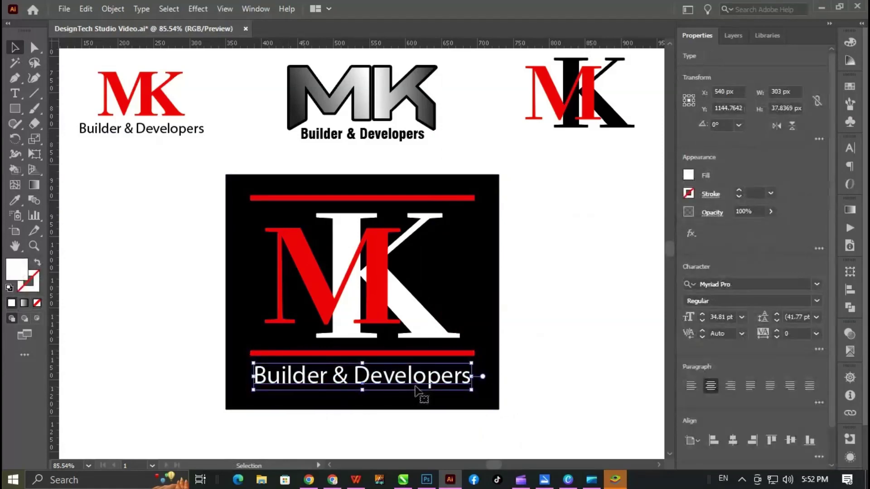
- Try Vidaloka on the tagline, then undo it
left_click(733, 284)
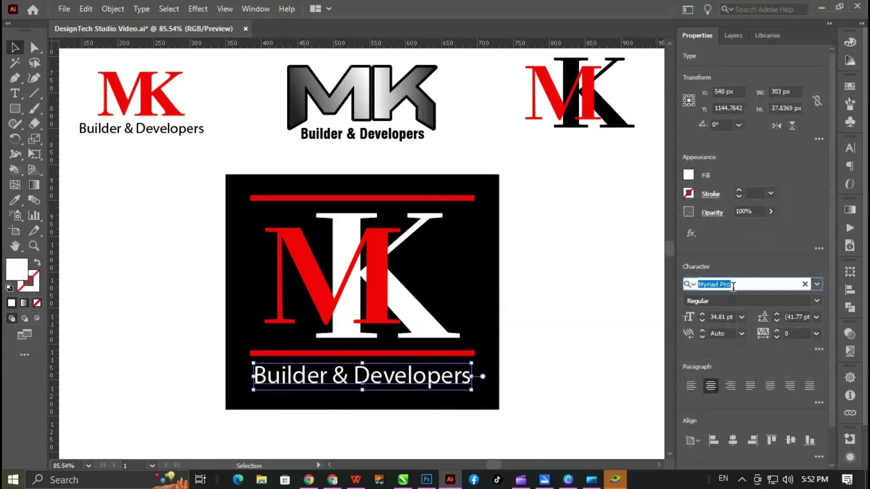
type("vi")
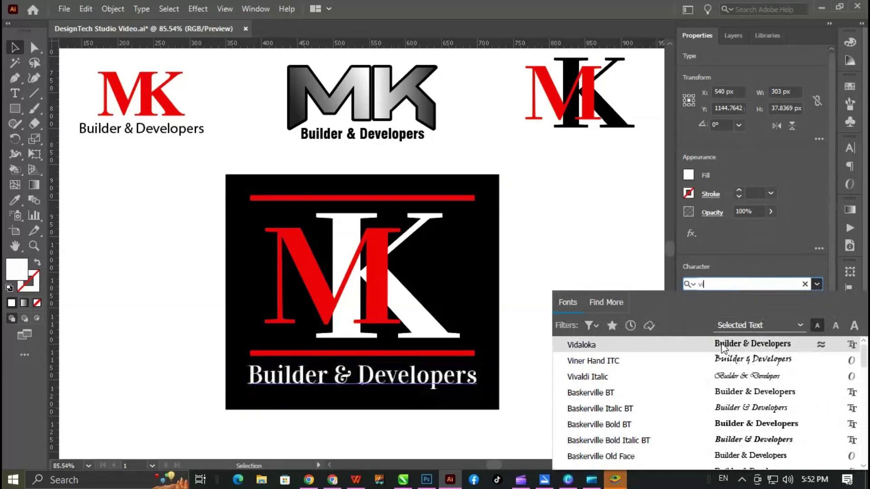
key("Return")
left_click(481, 405)
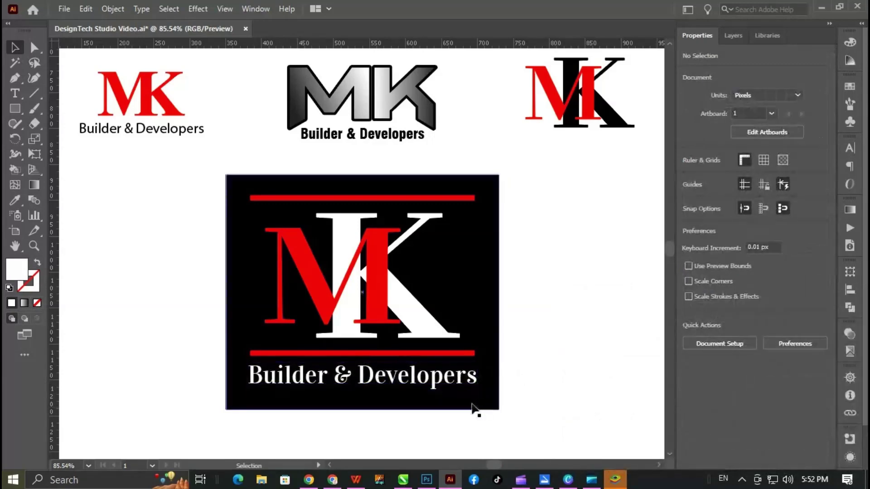
key("ctrl+z")
- Search for 'lato' and apply Lato Bold Italic to the tagline
left_click(732, 284)
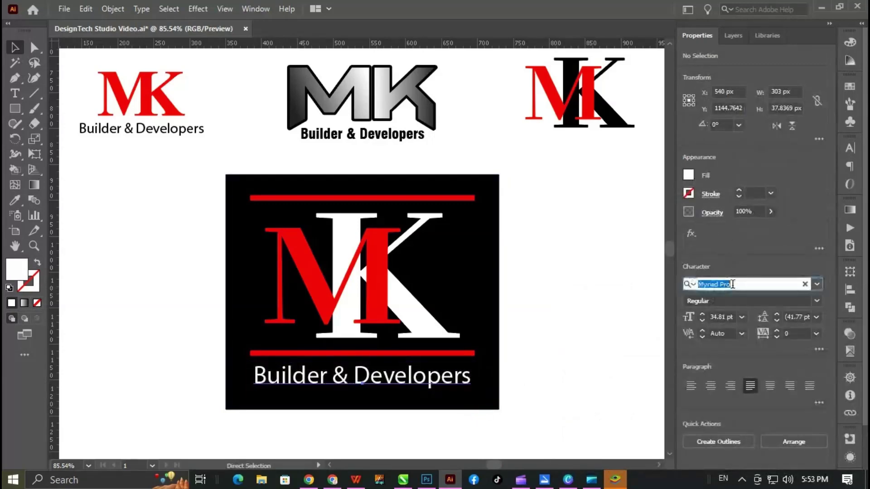
type("la")
key("BackSpace")
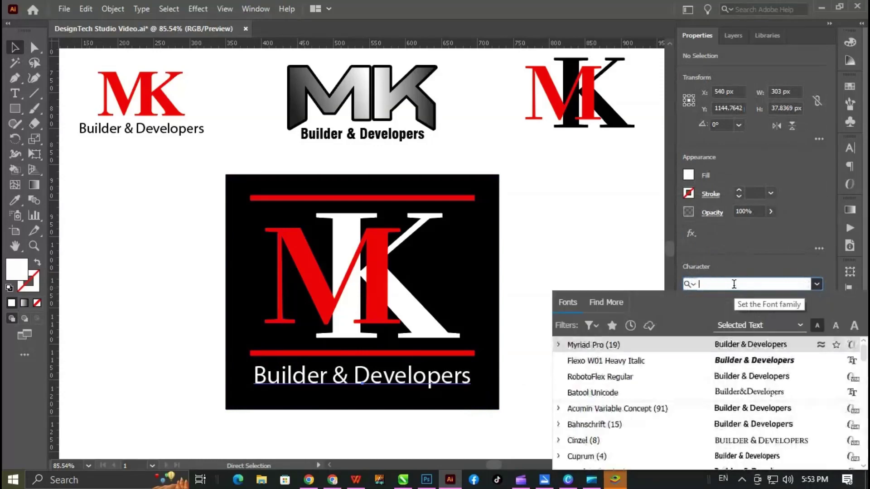
type("ota")
key("BackSpace")
key("BackSpace")
key("BackSpace")
type("lato")
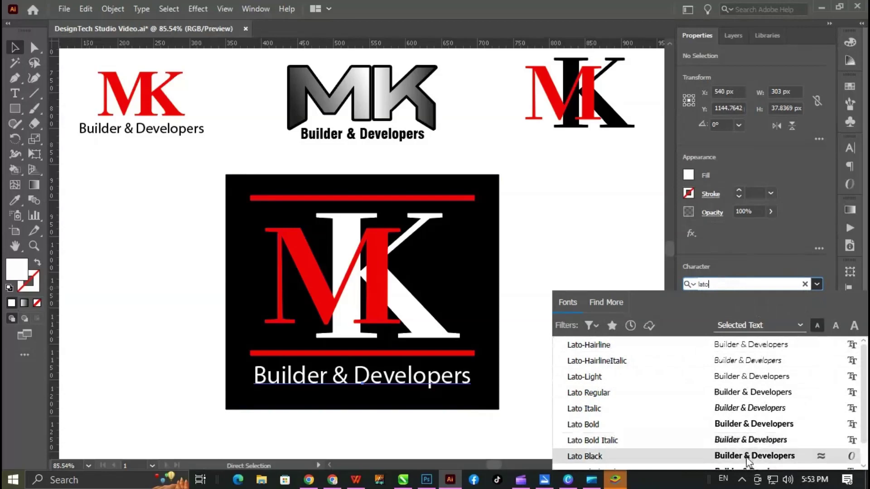
left_click(746, 441)
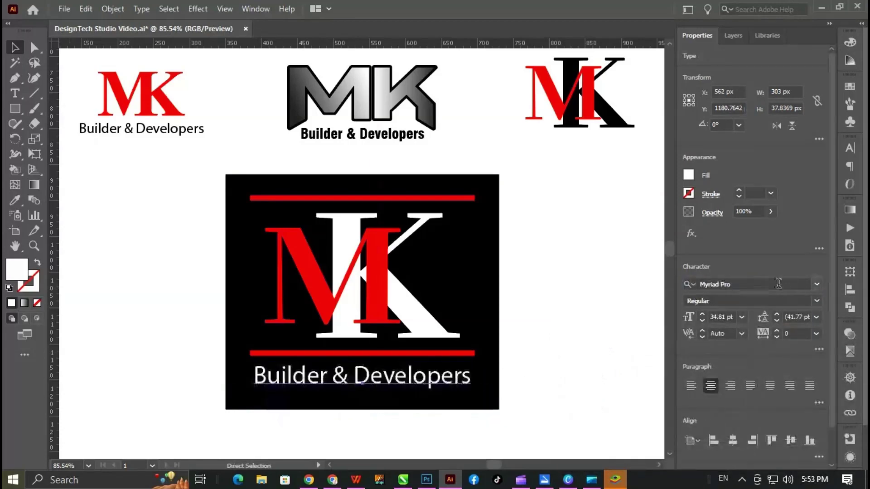
- Switch the tagline font to Lato Bold
left_click(732, 284)
key("BackSpace")
type("lato")
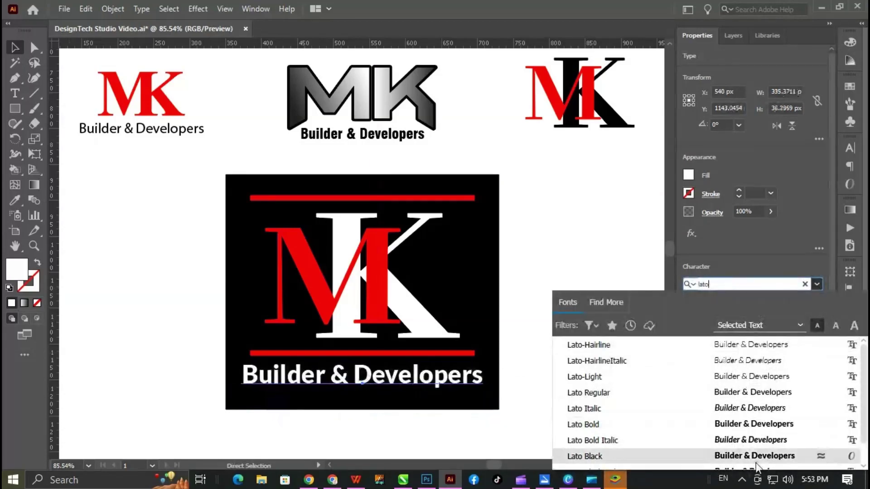
left_click(757, 425)
left_click(476, 377)
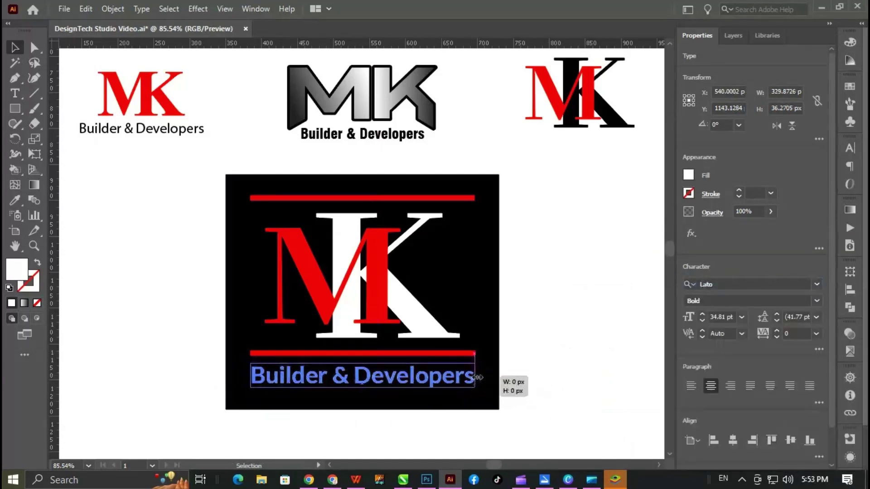
left_click(578, 386)
- Select the logo group, then zoom out to fit the whole artboard
left_click_drag(543, 221, 206, 390)
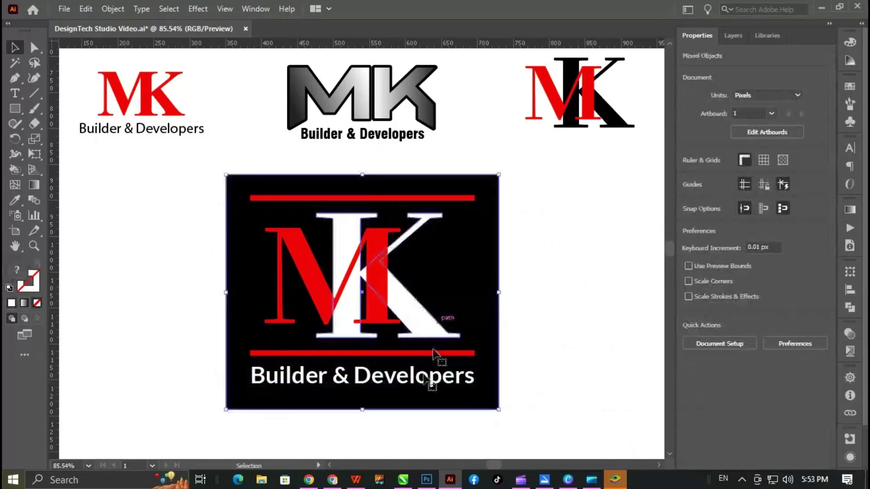
left_click(428, 378)
left_click_drag(530, 179, 241, 404)
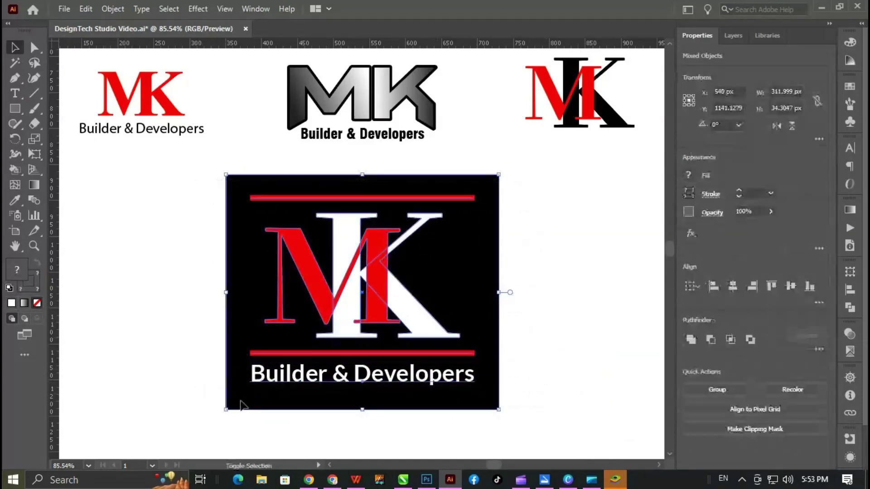
left_click(562, 322)
key("z")
left_click_drag(571, 262, 482, 326)
key("ctrl+0")
key("v")
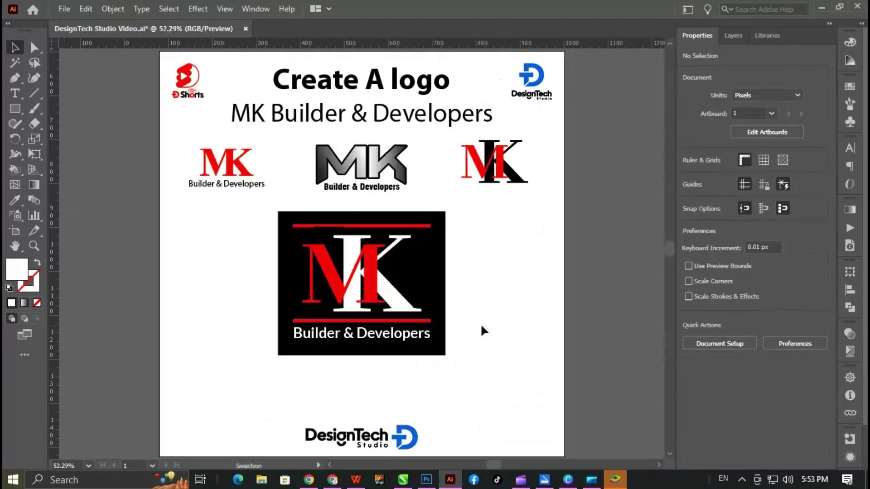
- Move the black MK logo square a little lower on the artboard
left_click_drag(505, 227, 386, 364)
left_click_drag(364, 325, 365, 338)
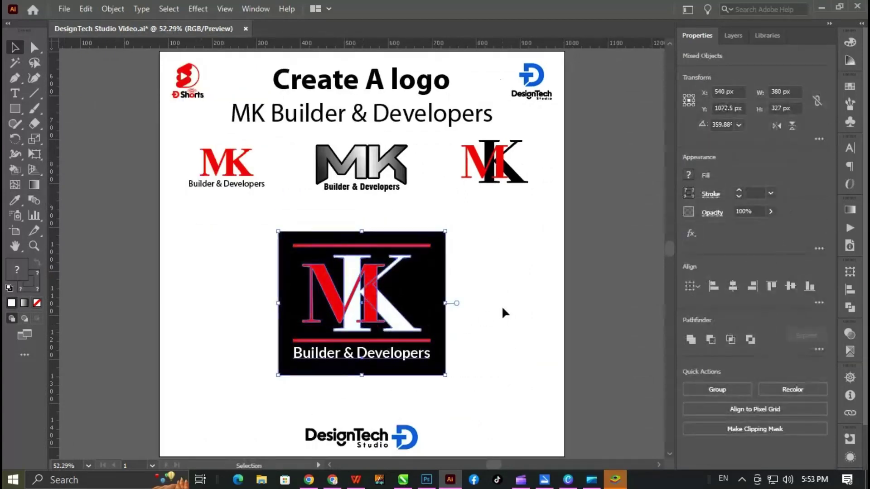
left_click(539, 358)
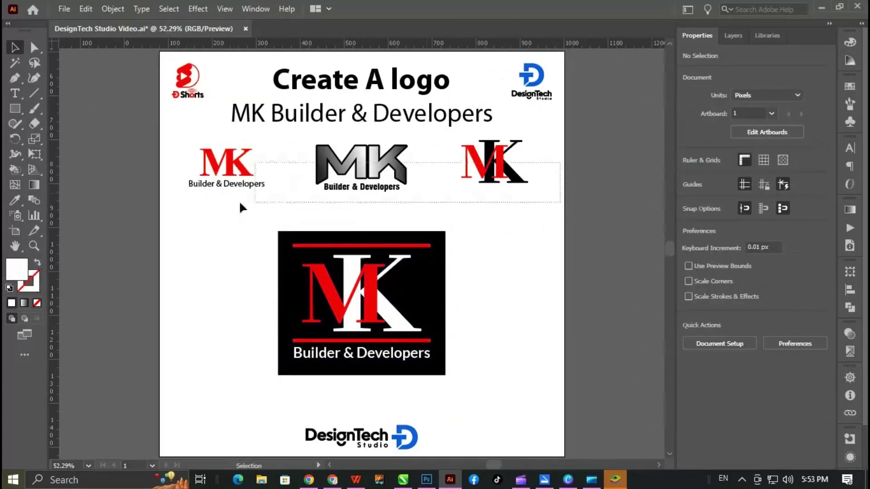
left_click_drag(560, 162, 240, 208)
left_click(219, 248)
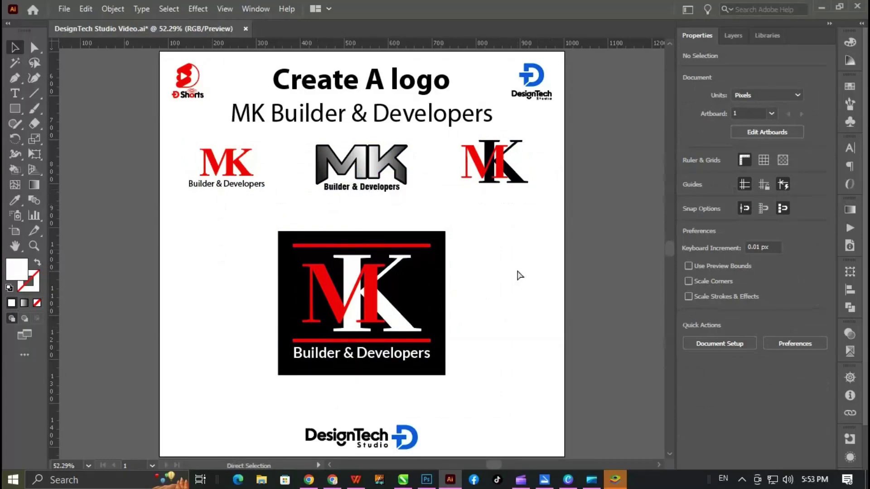
left_click(522, 482)
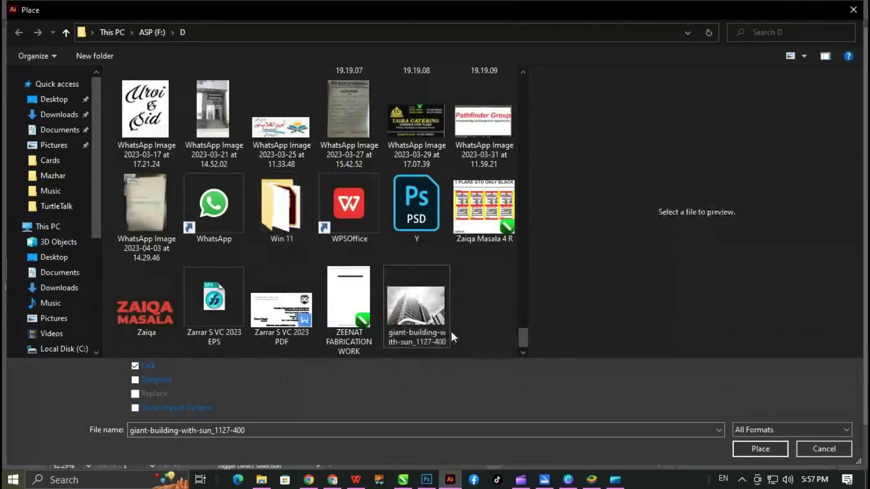
- Place the building photo, stretch it over the artboard, and send it to the back
double_click(428, 330)
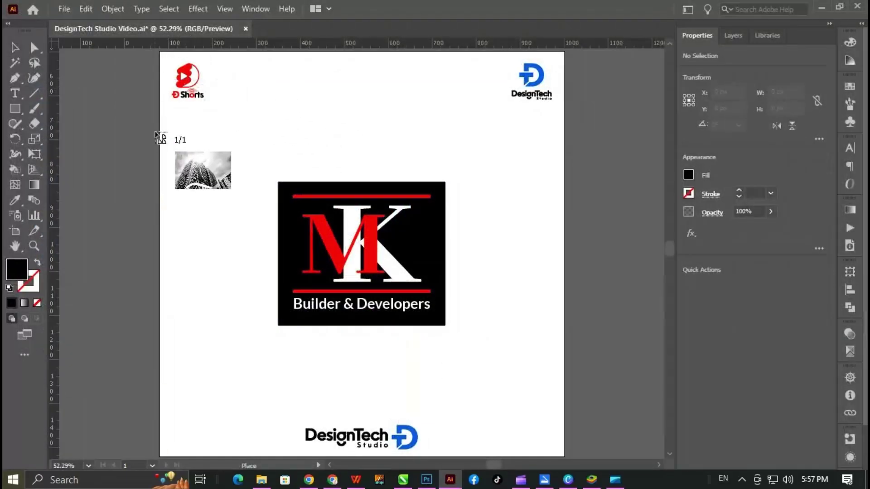
left_click_drag(160, 132, 545, 407)
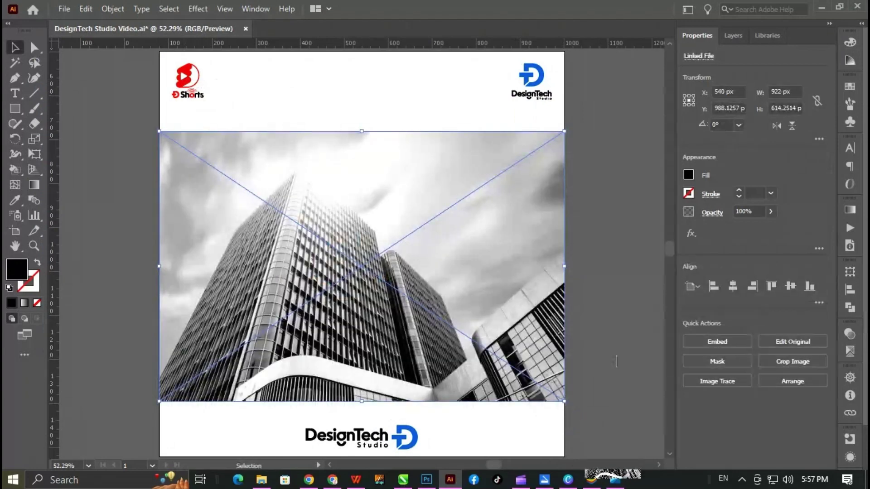
scroll(412, 365, "down", 1, "alt")
left_click_drag(372, 369, 375, 409)
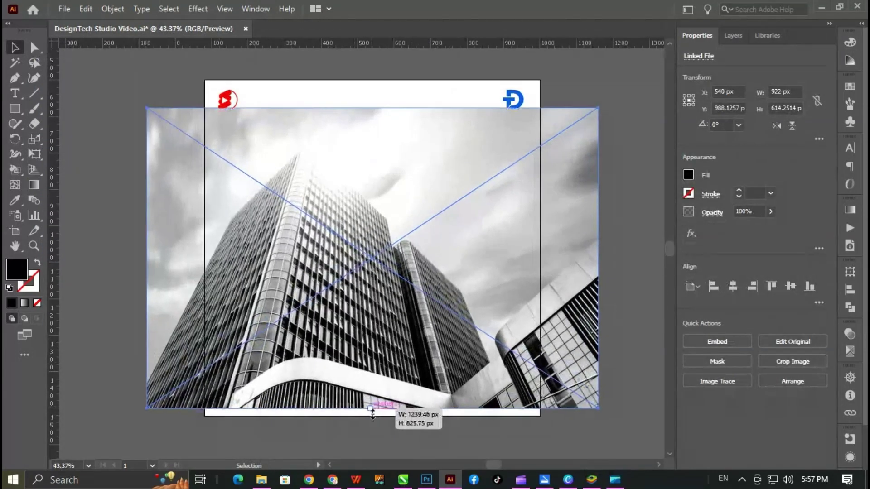
mouse_move(372, 99)
left_mouse_down()
mouse_move(384, 80)
mouse_move(376, 76)
left_mouse_up()
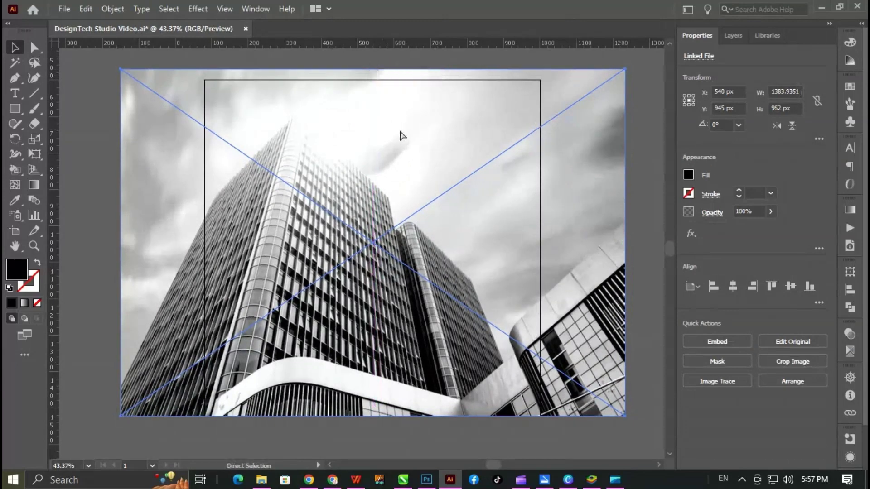
key("ctrl+shift+bracketleft")
- Draw a black square covering the artboard and send it behind the logos
key("m")
left_click_drag(204, 80, 539, 417)
key("ctrl+shift+bracketleft")
- Undo the black square and Redo Paste to restore the masked building photo
key("ctrl+z")
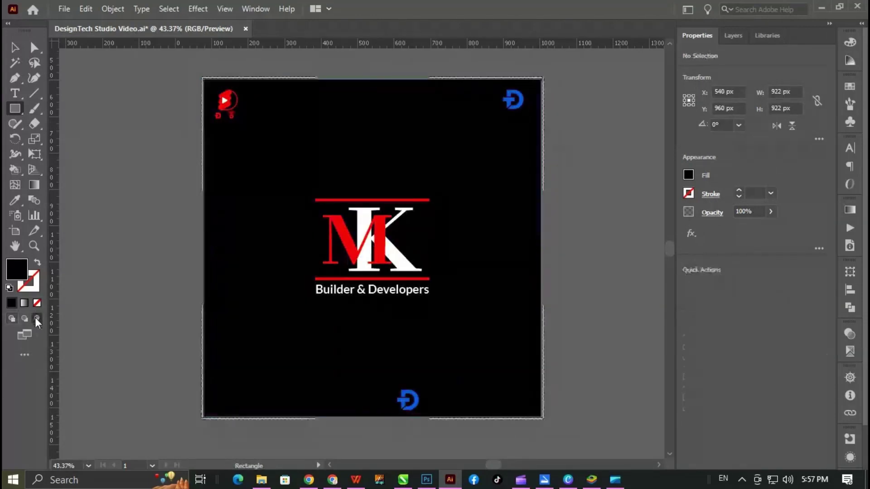
key("ctrl+z")
key("ctrl+z")
right_click(266, 195)
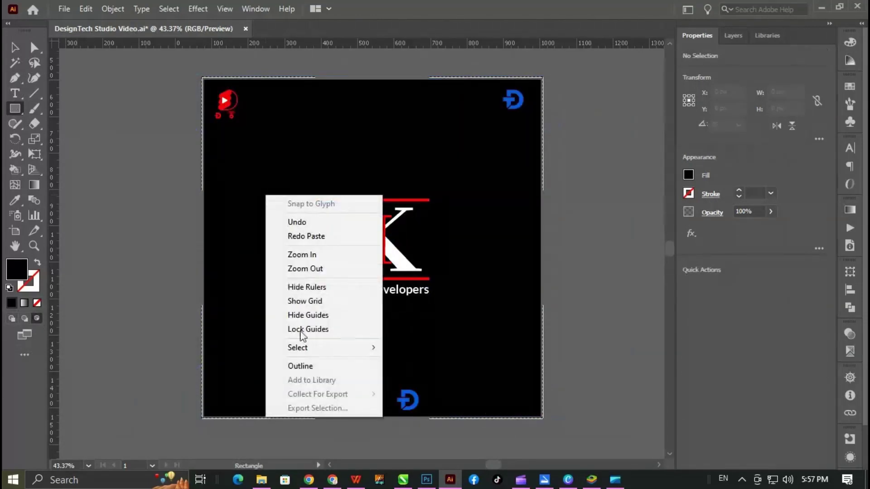
left_click(312, 236)
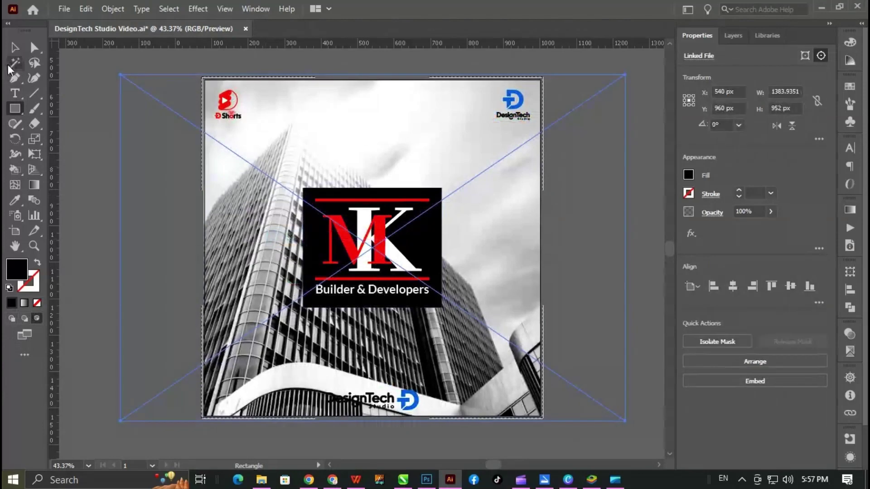
left_click(650, 273)
- Move the MK logo box about 45 px lower and select its black square
left_click(404, 398)
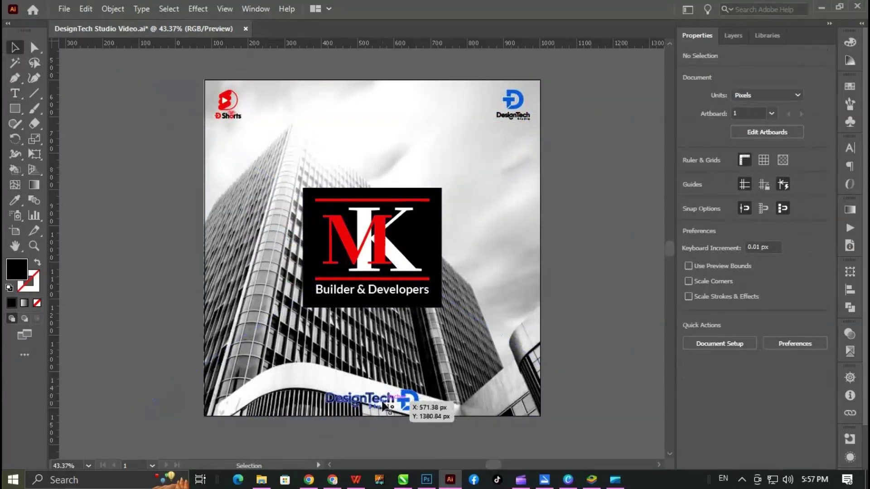
left_click(485, 244)
left_click_drag(435, 251, 435, 271)
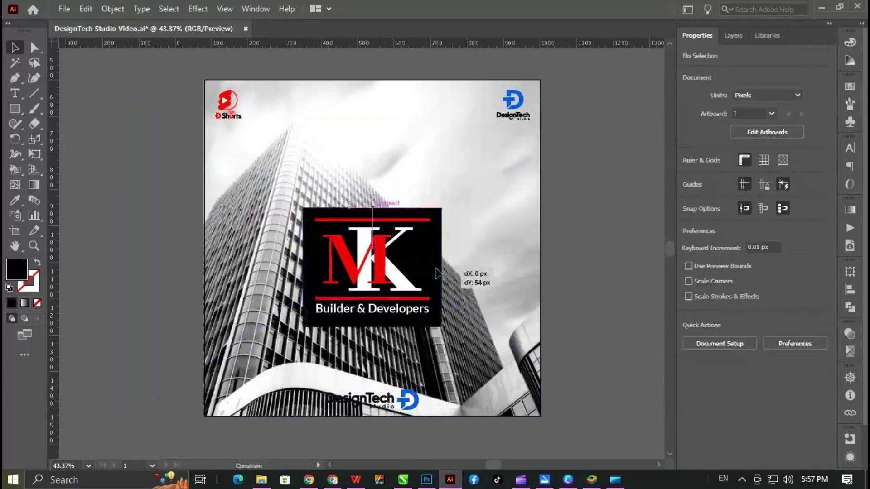
scroll(436, 272, "up", 1, "alt")
left_click(439, 279)
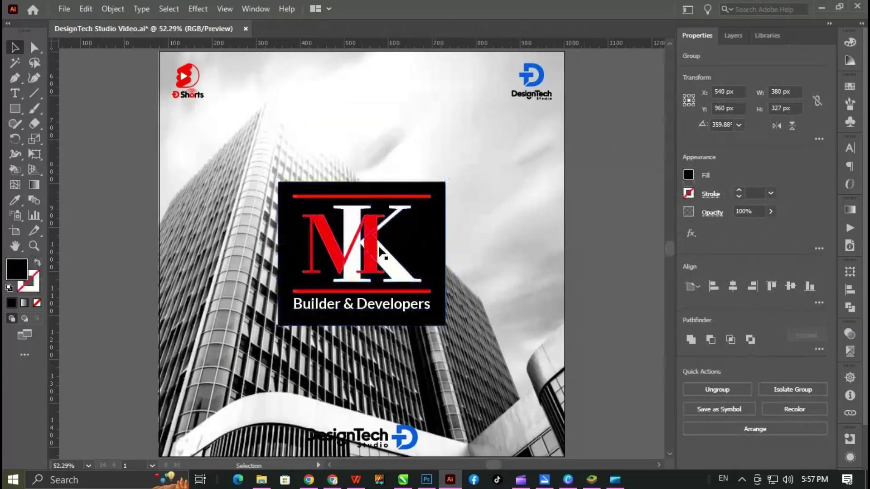
- Set the logo's black square to Multiply blend mode at 80% opacity
left_click(712, 212)
left_click(636, 235)
left_click(603, 265)
left_click(788, 150)
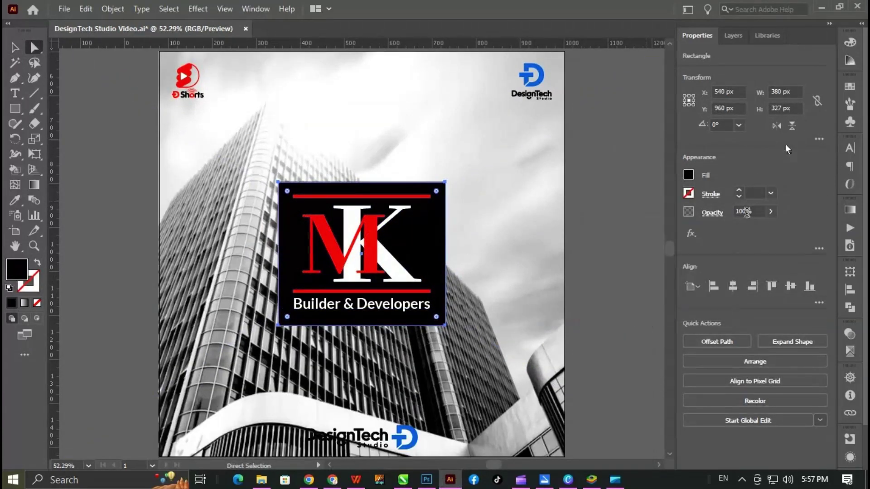
key("Return")
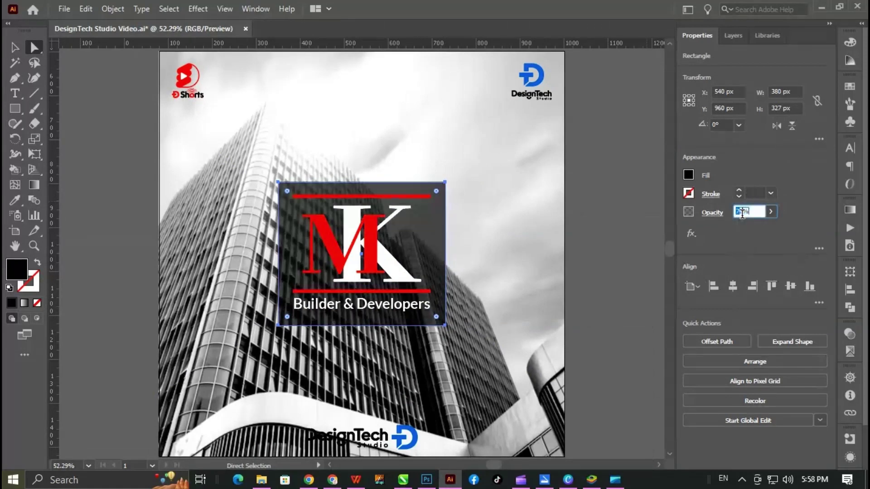
type("80")
key("Return")
left_click(634, 239)
- Scale the MK logo group up around its centre and save the document
key("v")
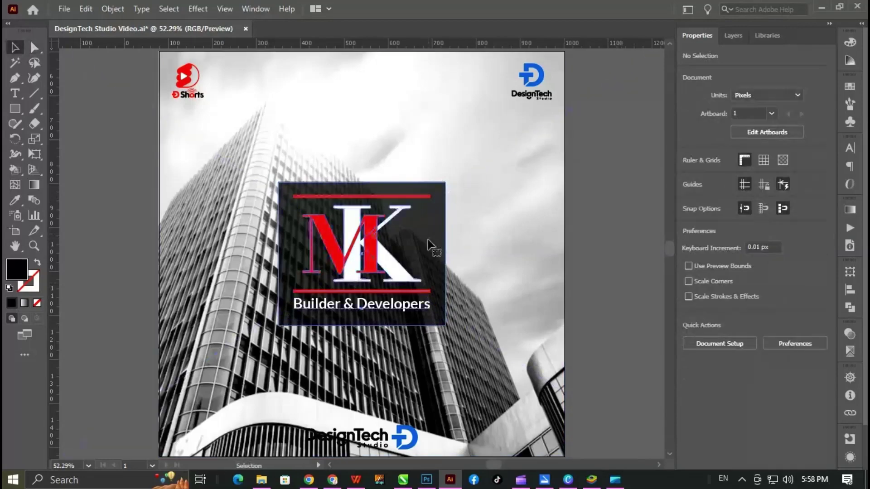
left_click(430, 244)
left_click_drag(445, 325, 456, 335)
left_click(616, 328)
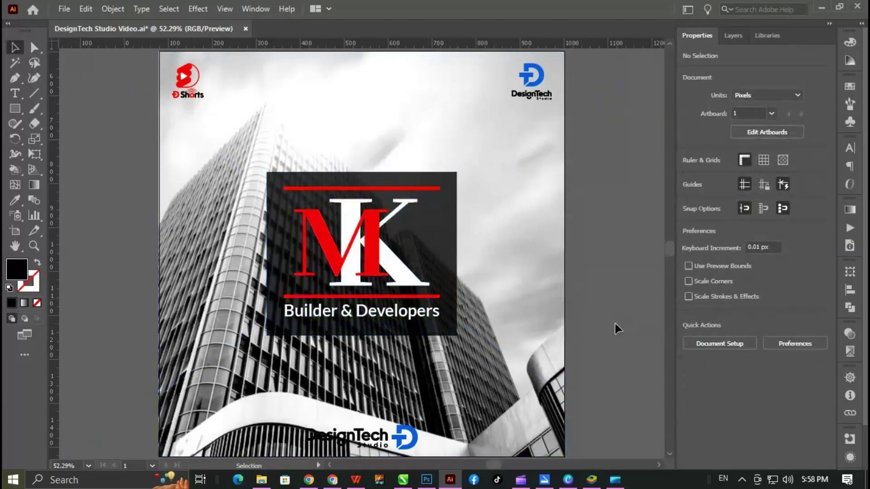
key("z")
key("ctrl+s")
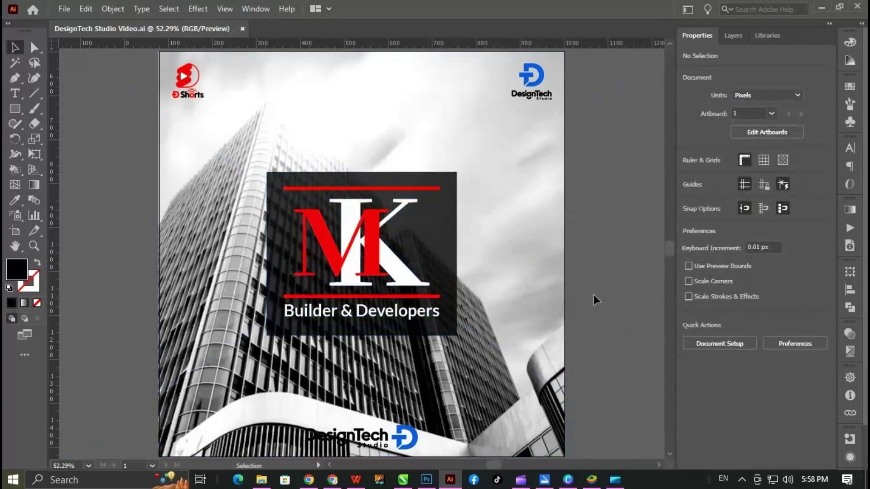
mouse_move(594, 299)
left_mouse_down()
mouse_move(664, 345)
mouse_move(338, 264)
mouse_move(662, 328)
left_mouse_up()
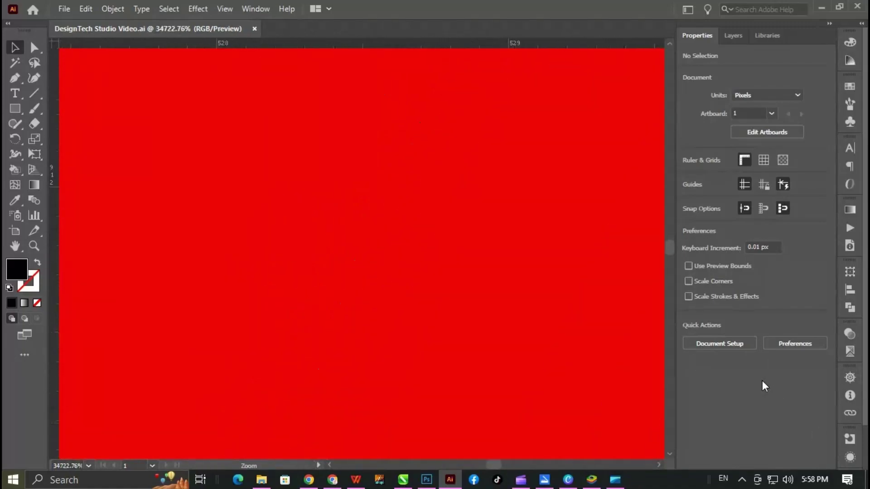